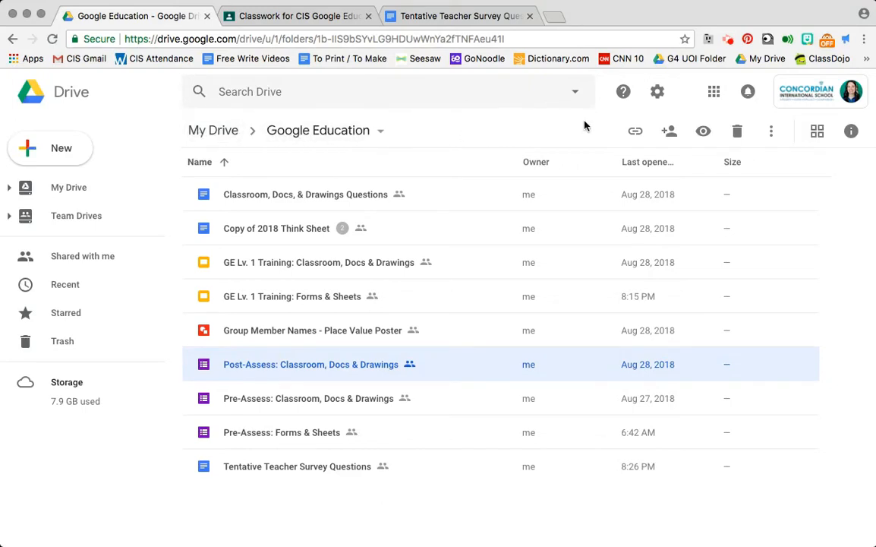
{"action": "left_click", "coordinate": [714, 94]}
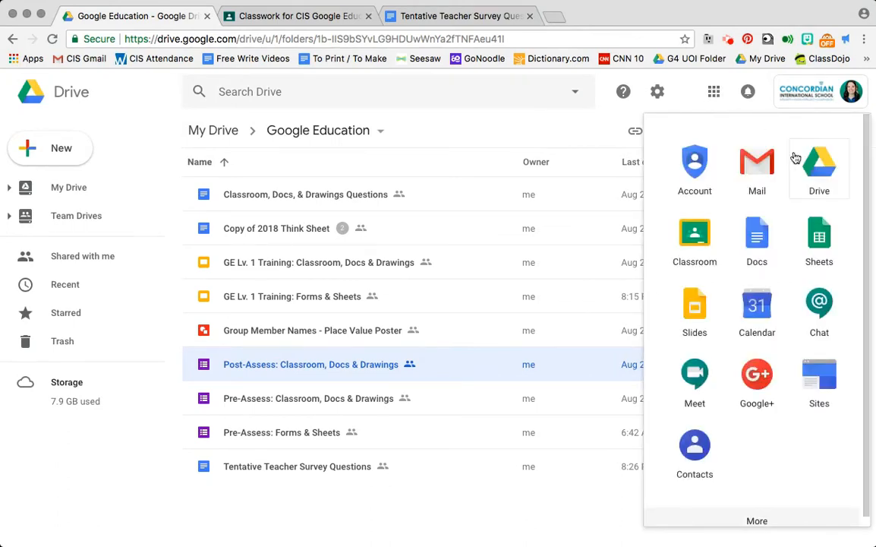
{"action": "scroll", "coordinate": [771, 224], "scroll_direction": "down", "scroll_amount": 1}
{"action": "scroll", "coordinate": [769, 224], "scroll_direction": "down", "scroll_amount": 10}
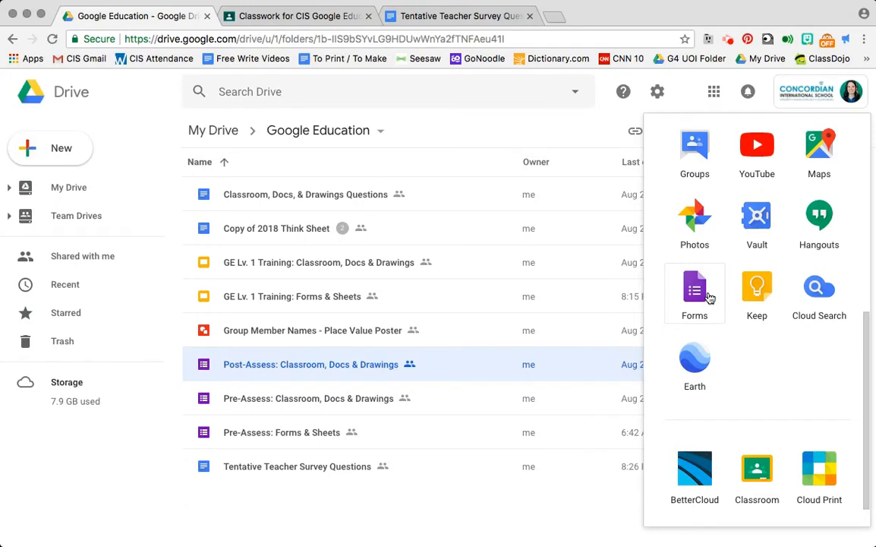
{"action": "left_click", "coordinate": [152, 145]}
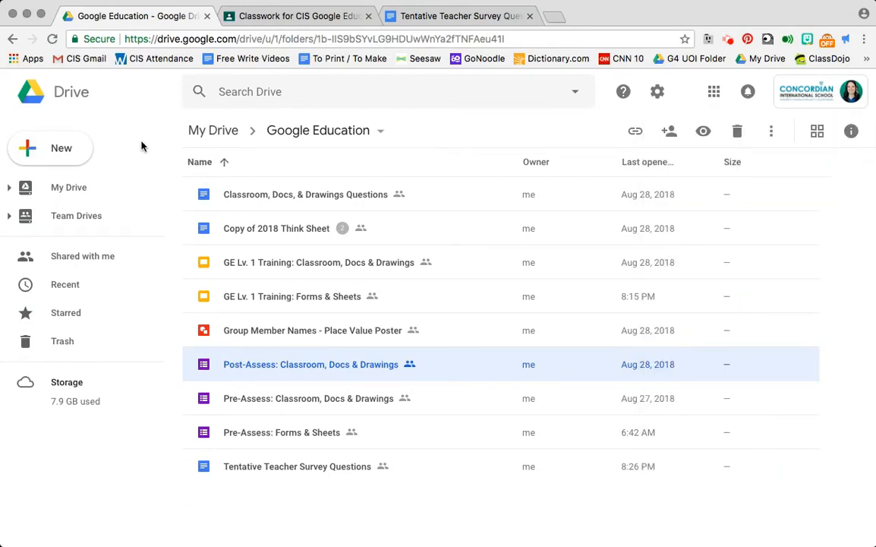
- Create a new blank Google Form in the Google Education folder
{"action": "left_click", "coordinate": [66, 152]}
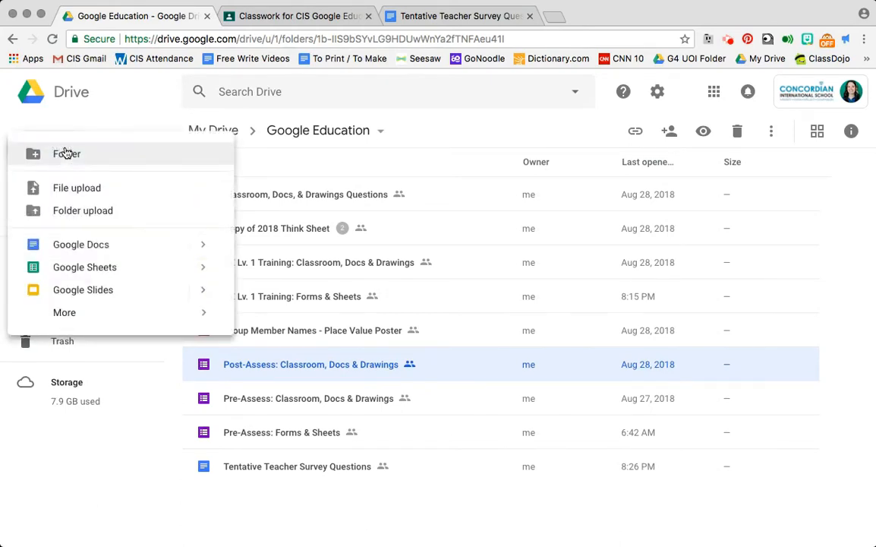
{"action": "mouse_move", "coordinate": [90, 319]}
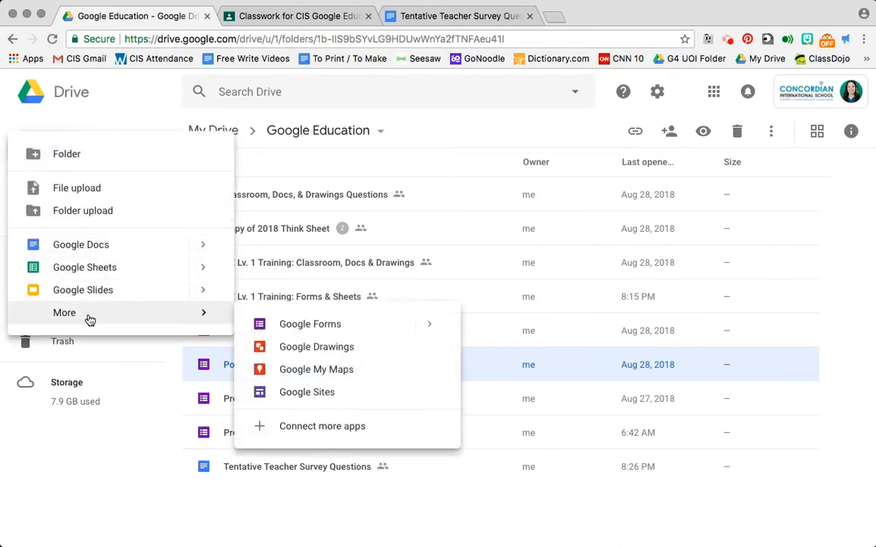
{"action": "left_click", "coordinate": [261, 325]}
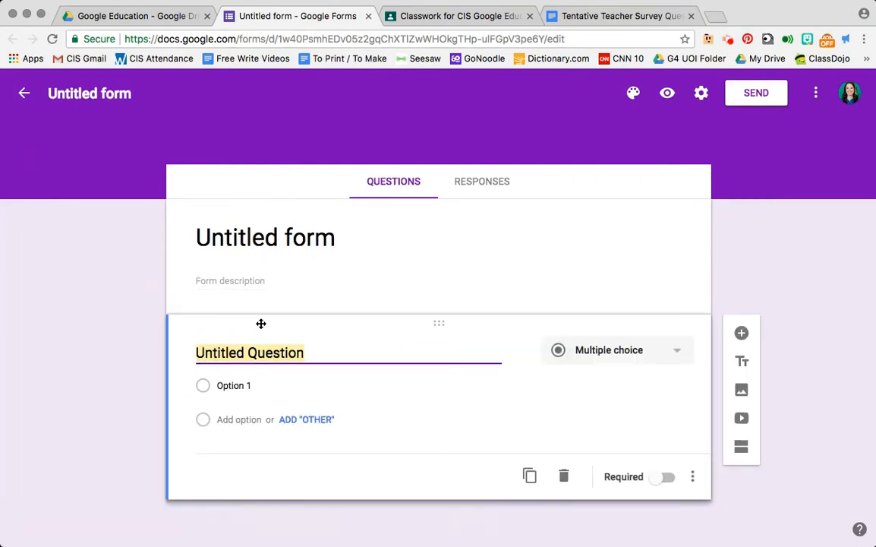
- Switch to Google Classroom and expand the Tentative Teacher Survey Questions post under Forms & Sheets
{"action": "left_click", "coordinate": [426, 18]}
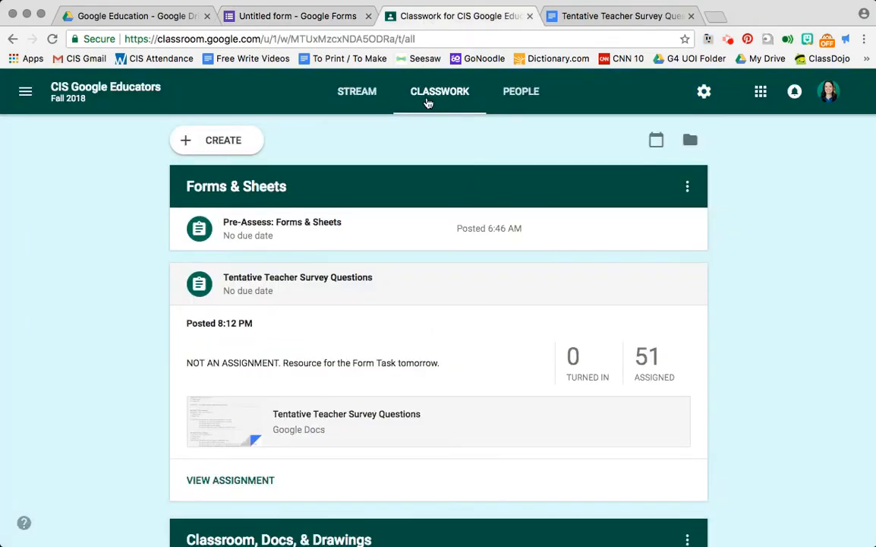
{"action": "left_click", "coordinate": [340, 278]}
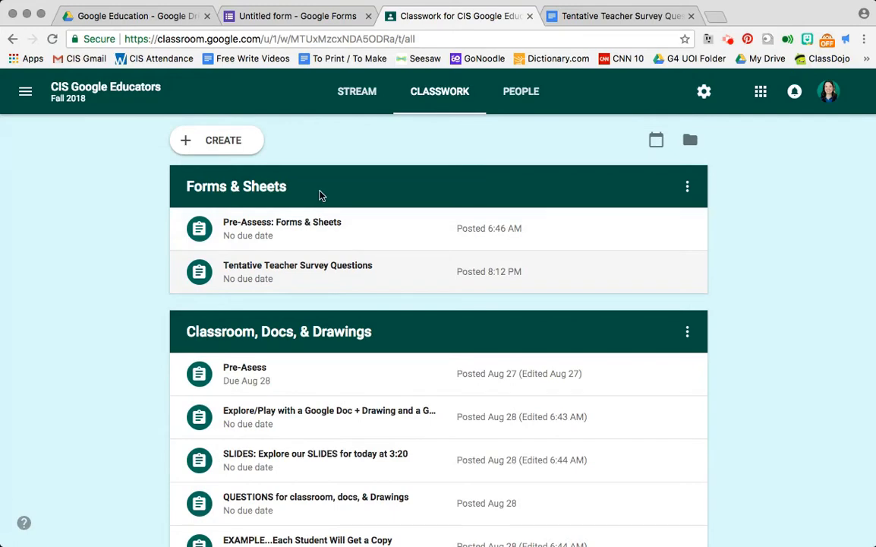
{"action": "left_click", "coordinate": [295, 279]}
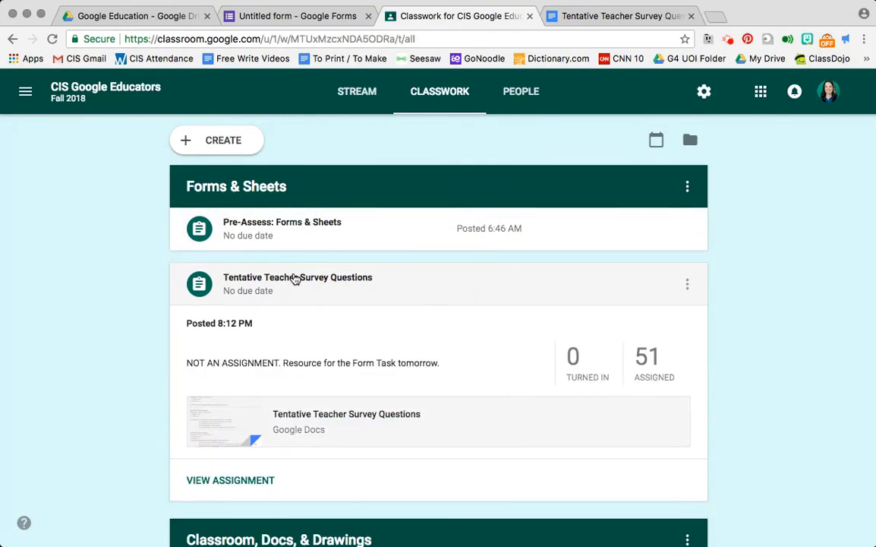
{"action": "scroll", "coordinate": [296, 280], "scroll_direction": "down", "scroll_amount": 1}
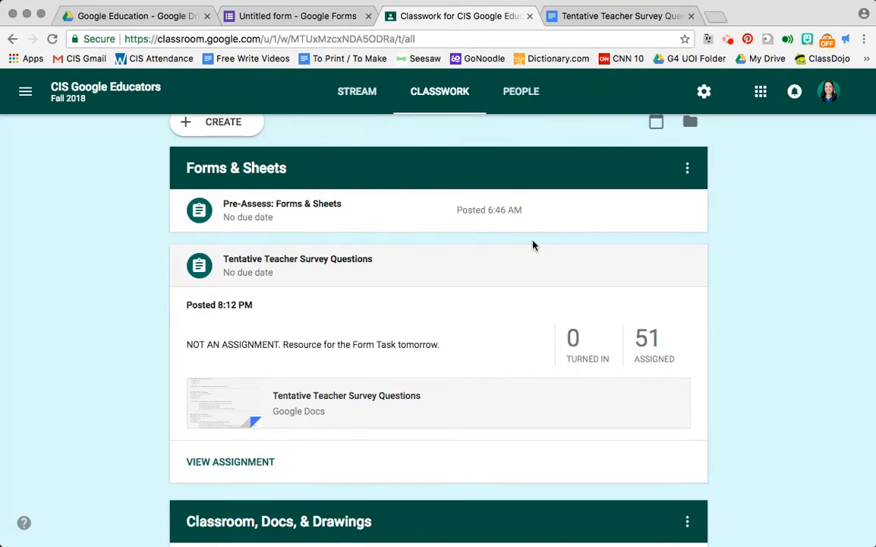
- Bring up the Tentative Teacher Survey Questions document and place its browser tab directly beside the untitled form's tab
{"action": "left_click", "coordinate": [591, 21]}
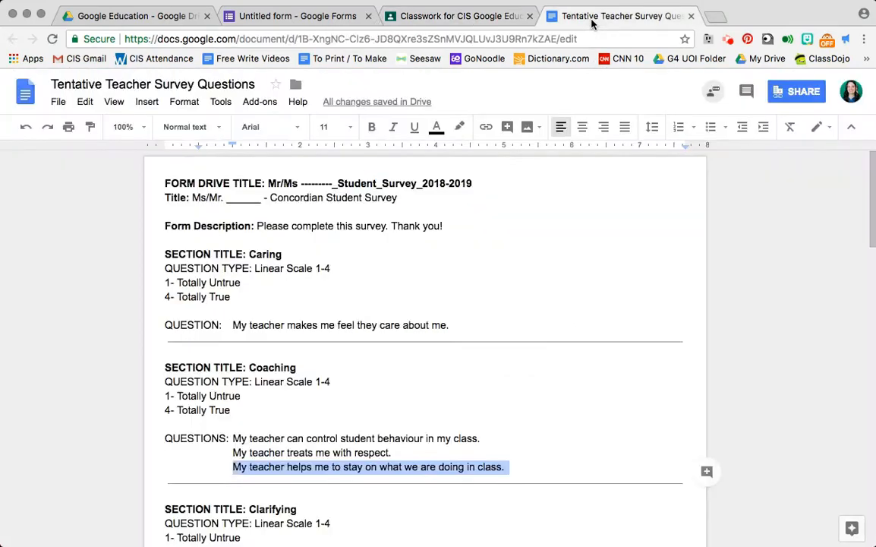
{"action": "left_click", "coordinate": [504, 185]}
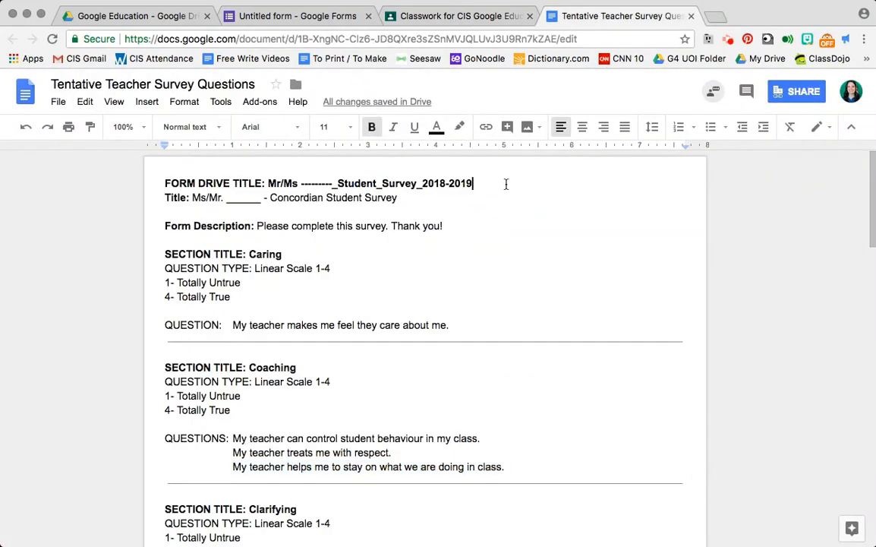
{"action": "left_click_drag", "start_coordinate": [596, 17], "coordinate": [439, 32]}
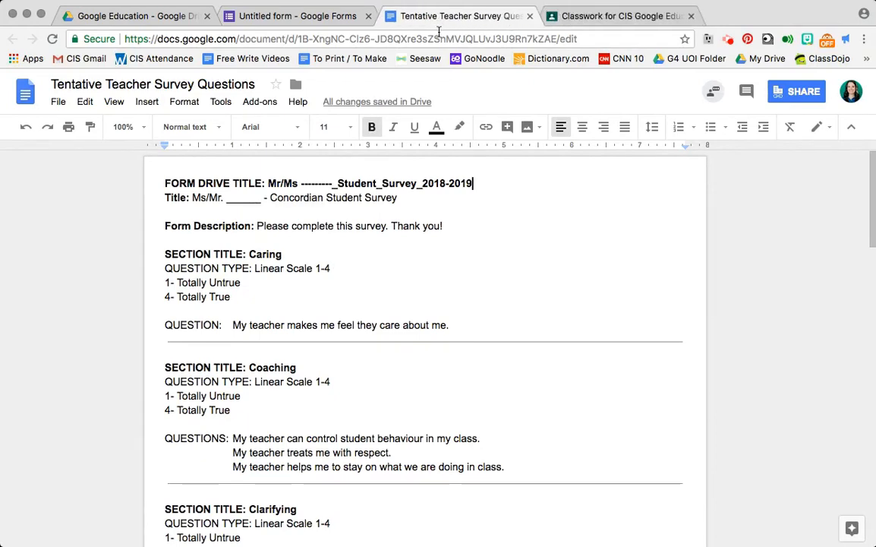
{"action": "left_click", "coordinate": [331, 17]}
{"action": "left_click", "coordinate": [455, 15]}
{"action": "left_click", "coordinate": [347, 19]}
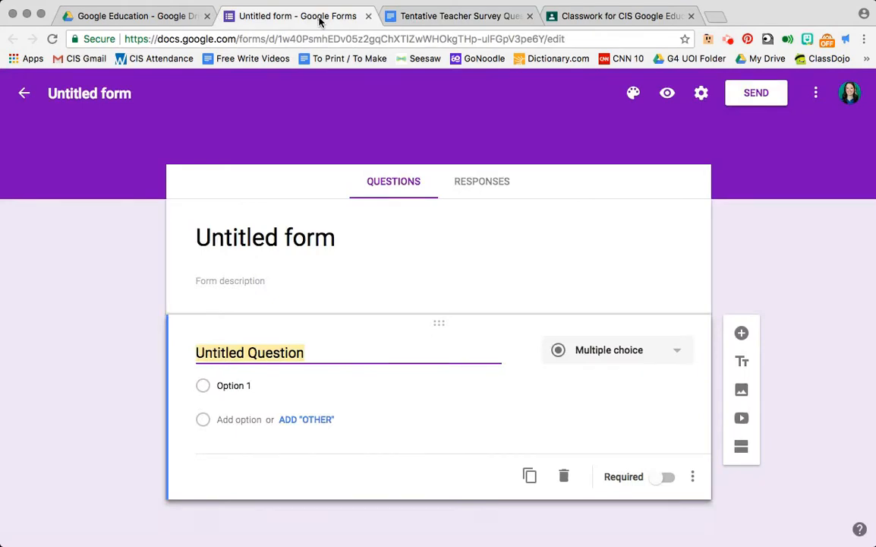
- Copy the form drive title "Mr/Ms ---------_Student_Survey_2018-2019" from the questions document and paste it as the form's file name
{"action": "left_click", "coordinate": [410, 16]}
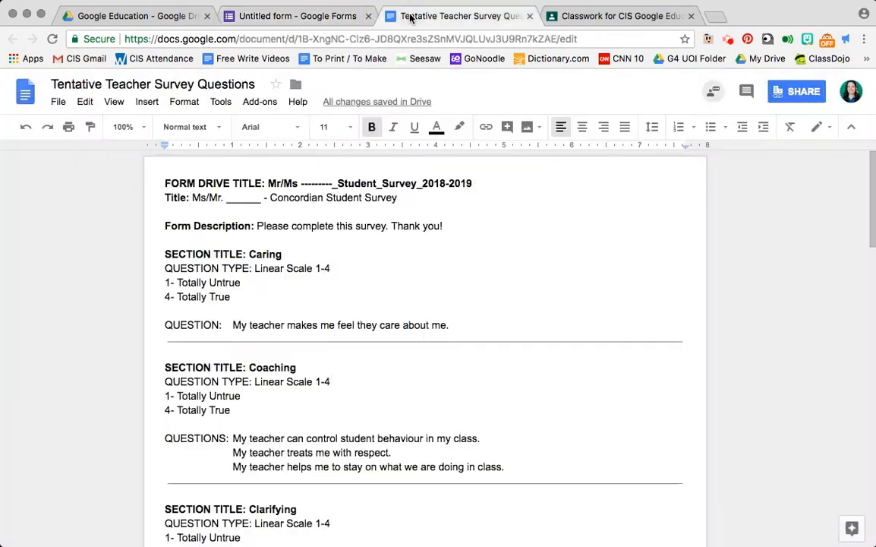
{"action": "left_click", "coordinate": [268, 183]}
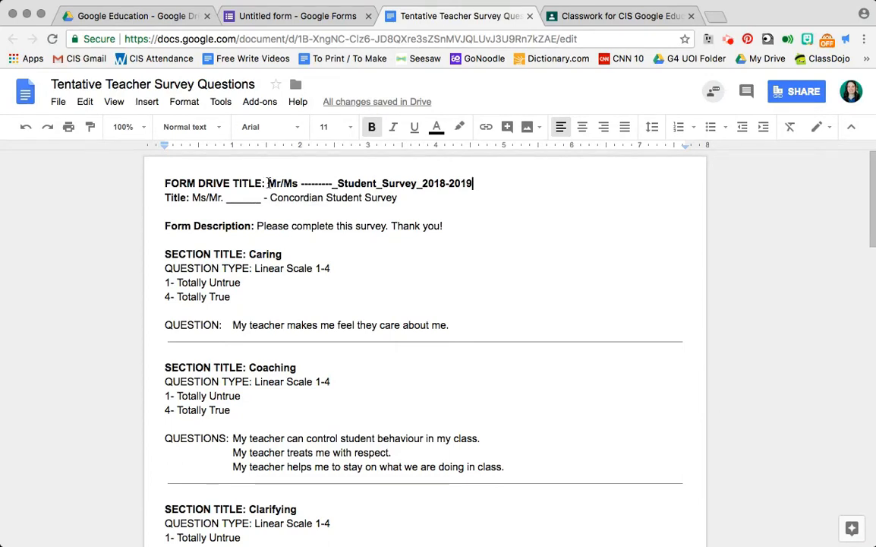
{"action": "left_click_drag", "start_coordinate": [268, 183], "coordinate": [476, 186]}
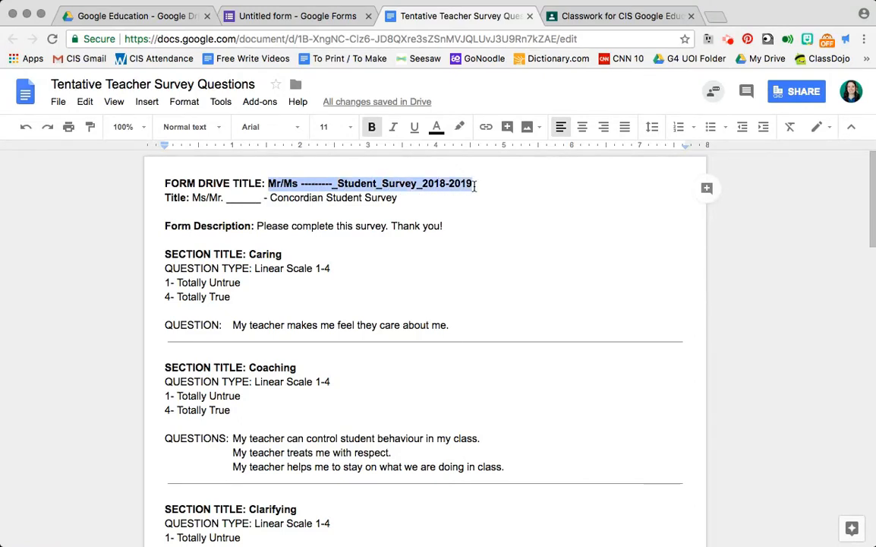
{"action": "left_click", "coordinate": [307, 16]}
{"action": "left_click", "coordinate": [104, 93]}
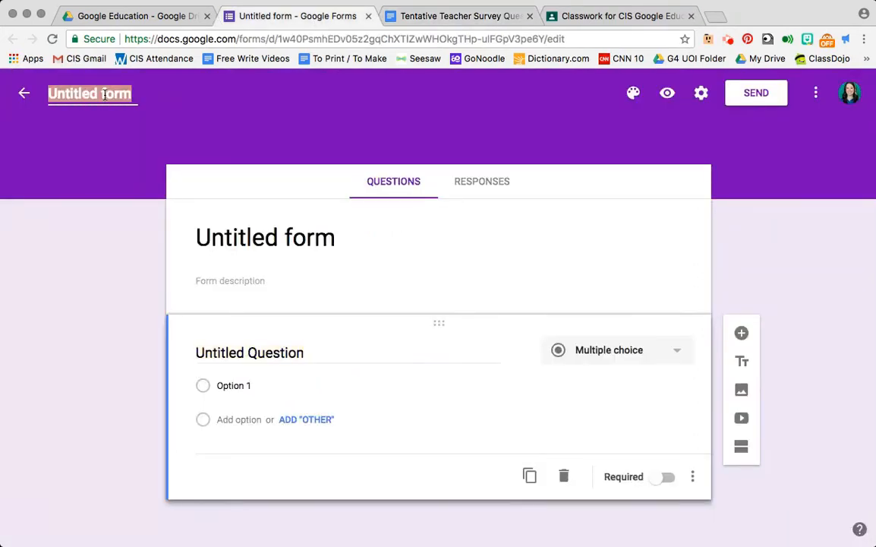
{"action": "type", "text": "Mr/Ms --------_Student_Survey_2018-2019"}
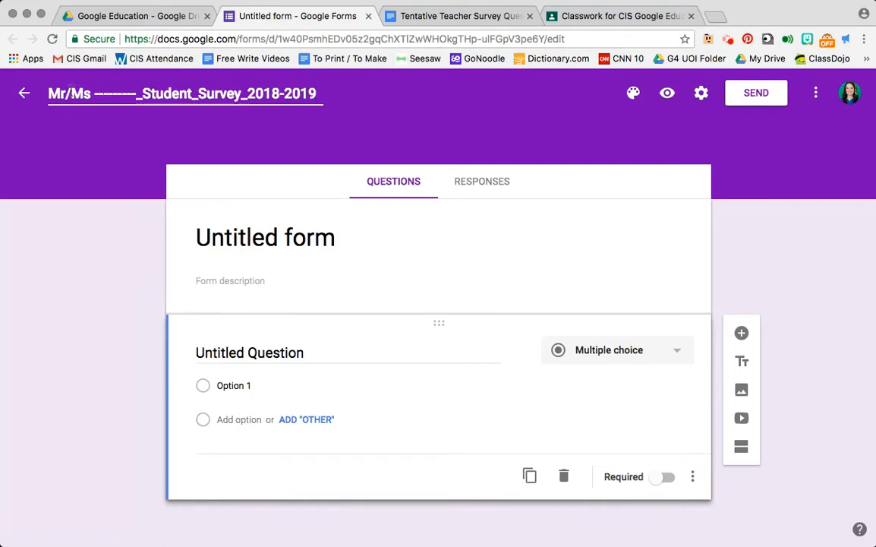
- Personalise the form's file name by removing "Mr/" and replacing the dashes with the teacher's name
{"action": "left_click", "coordinate": [70, 92]}
{"action": "key", "text": "BackSpace"}
{"action": "key", "text": "BackSpace"}
{"action": "key", "text": "BackSpace"}
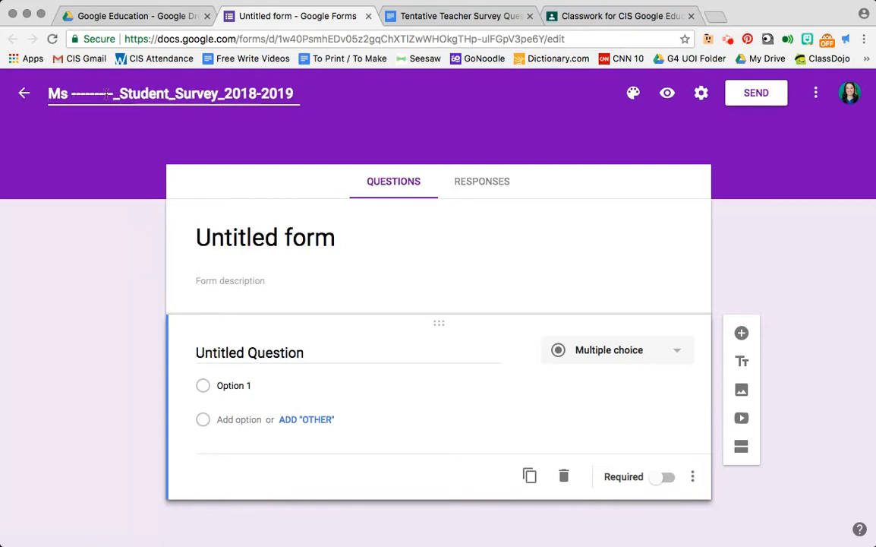
{"action": "left_click_drag", "start_coordinate": [114, 93], "coordinate": [72, 94]}
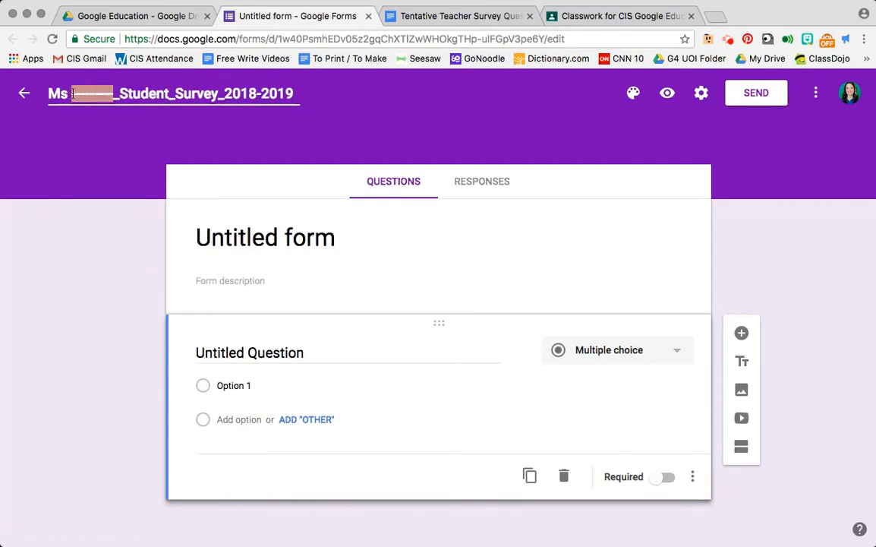
{"action": "type", "text": "Beth"}
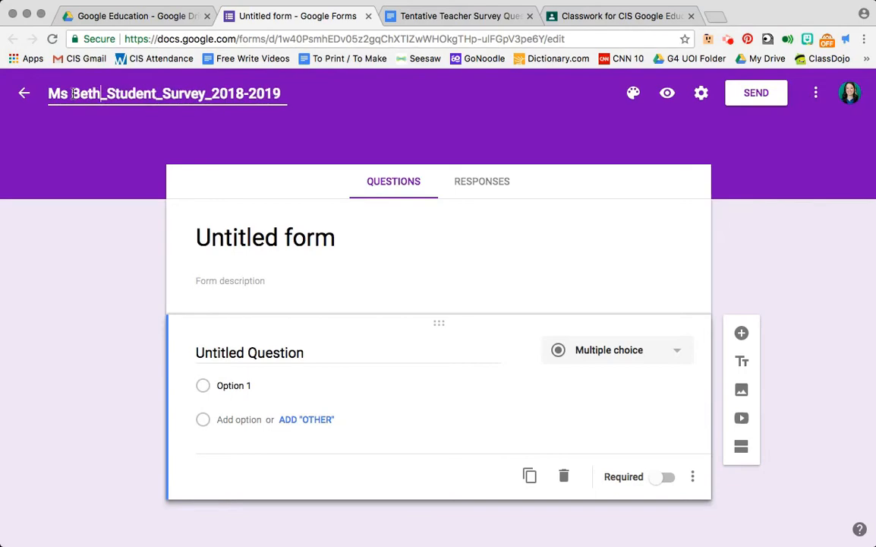
- Replace the form's heading with the title "Ms/Mr. ______ - Concordian Student Survey" copied from the questions document
{"action": "left_click", "coordinate": [423, 16]}
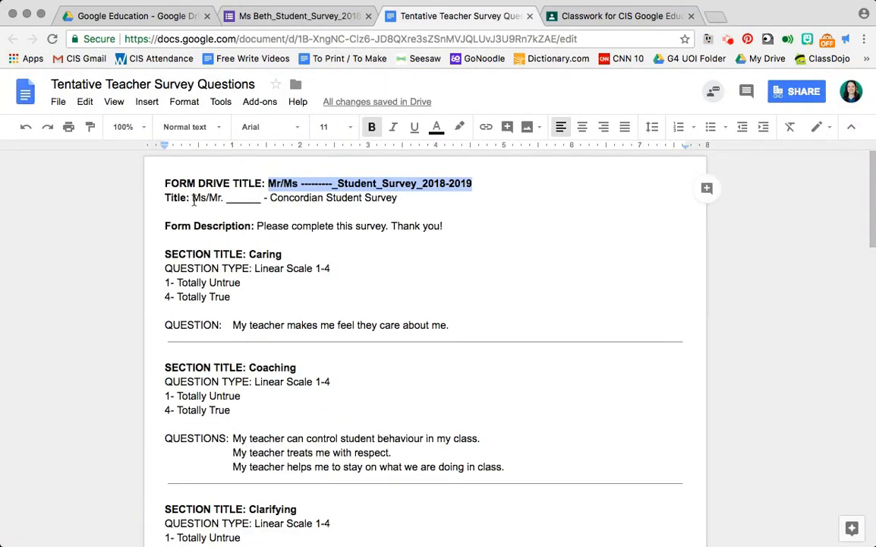
{"action": "left_click_drag", "start_coordinate": [193, 200], "coordinate": [396, 198]}
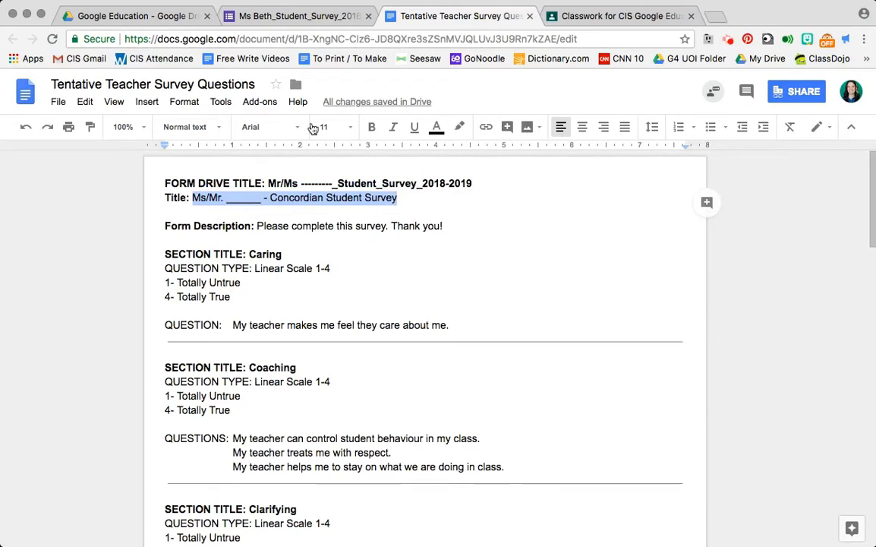
{"action": "left_click", "coordinate": [277, 22]}
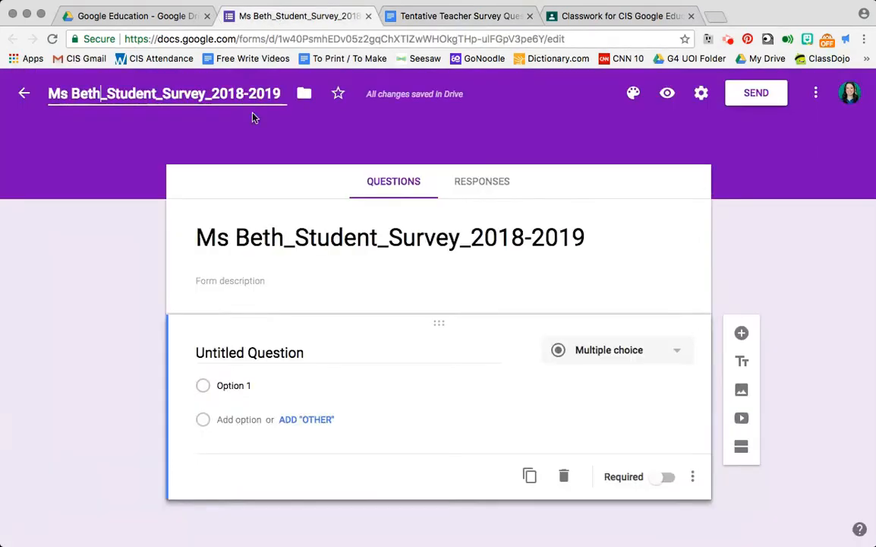
{"action": "left_click", "coordinate": [258, 239]}
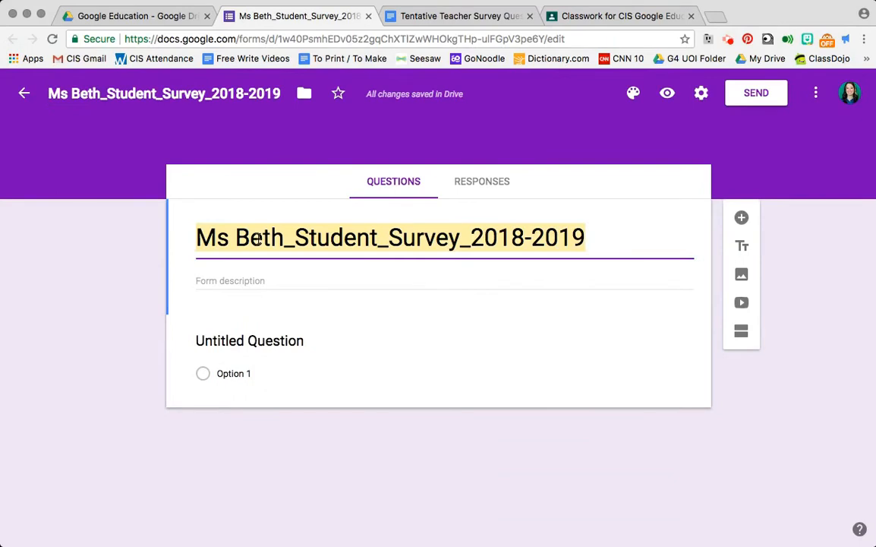
{"action": "type", "text": "Ms/Mr. ______ - Concordian Student Survey"}
- Shorten the heading's "Ms/Mr." to "Ms." and replace the blank with the teacher's name
{"action": "left_click", "coordinate": [273, 237]}
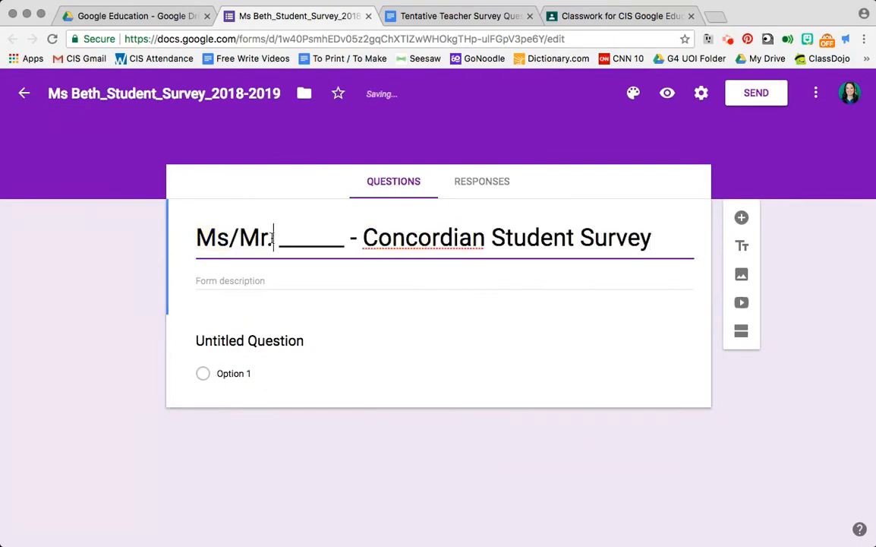
{"action": "key", "text": "BackSpace"}
{"action": "key", "text": "BackSpace"}
{"action": "key", "text": "BackSpace"}
{"action": "key", "text": "BackSpace"}
{"action": "type", "text": "."}
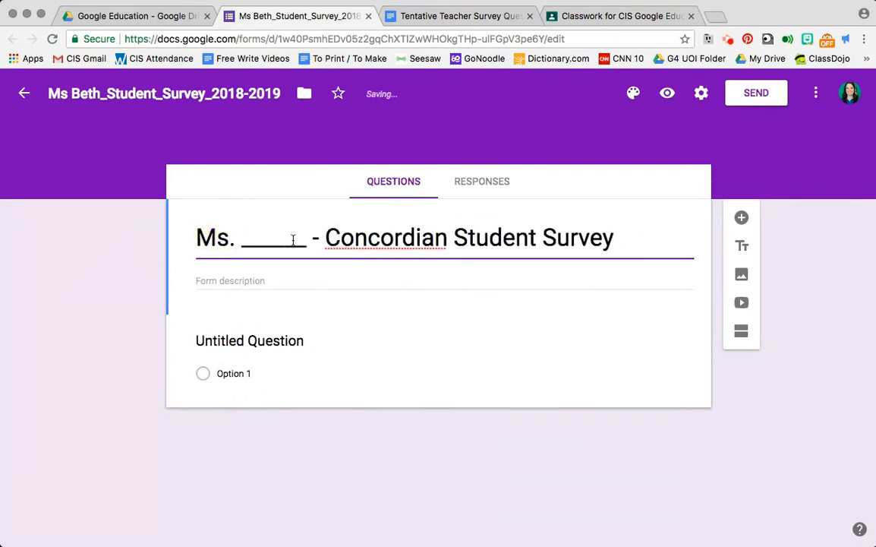
{"action": "double_click", "coordinate": [288, 240]}
{"action": "type", "text": "Beth"}
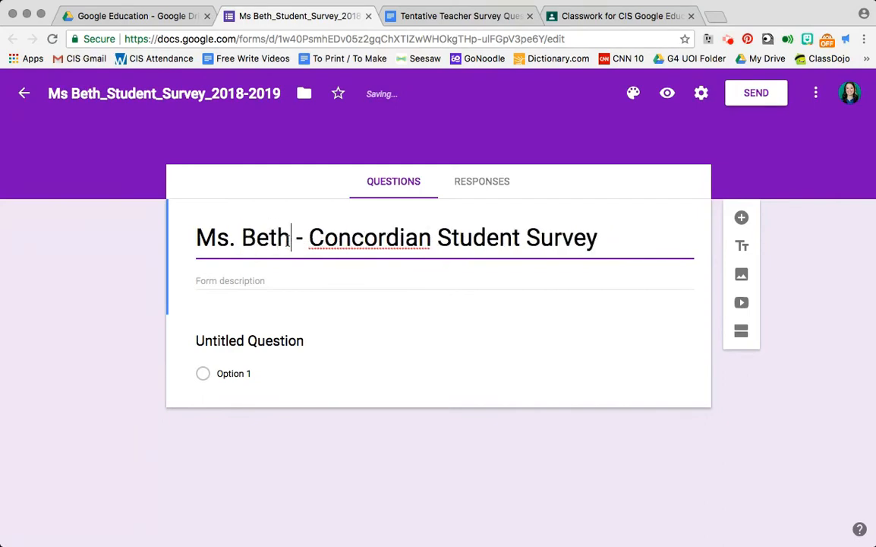
{"action": "left_click", "coordinate": [739, 410]}
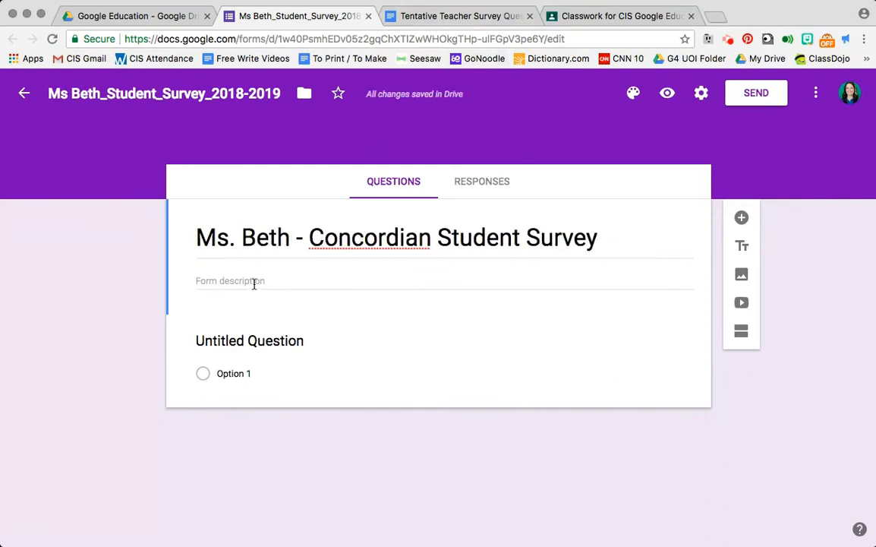
- Copy "Please complete this survey. Thank you!" from the questions document into the form description
{"action": "left_click", "coordinate": [424, 20]}
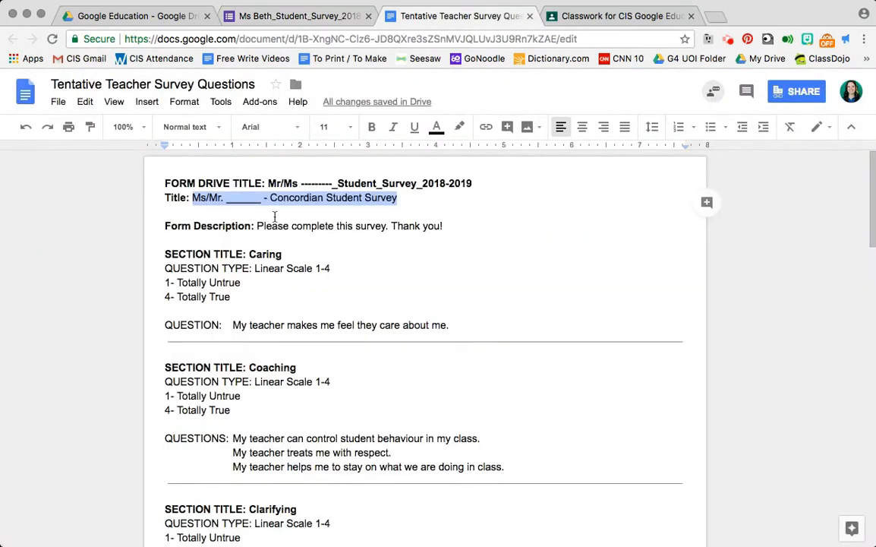
{"action": "left_click_drag", "start_coordinate": [257, 226], "coordinate": [446, 227]}
{"action": "key", "text": "super+c"}
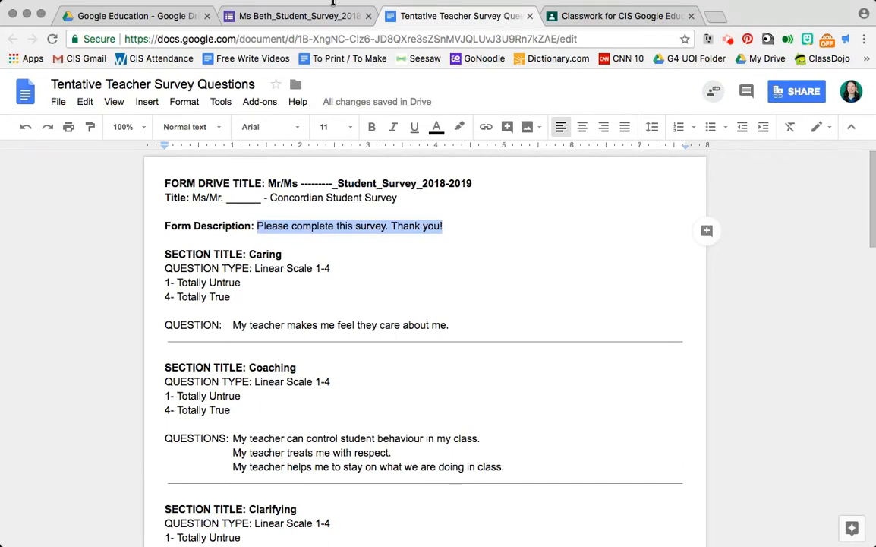
{"action": "left_click", "coordinate": [302, 16]}
{"action": "left_click", "coordinate": [237, 282]}
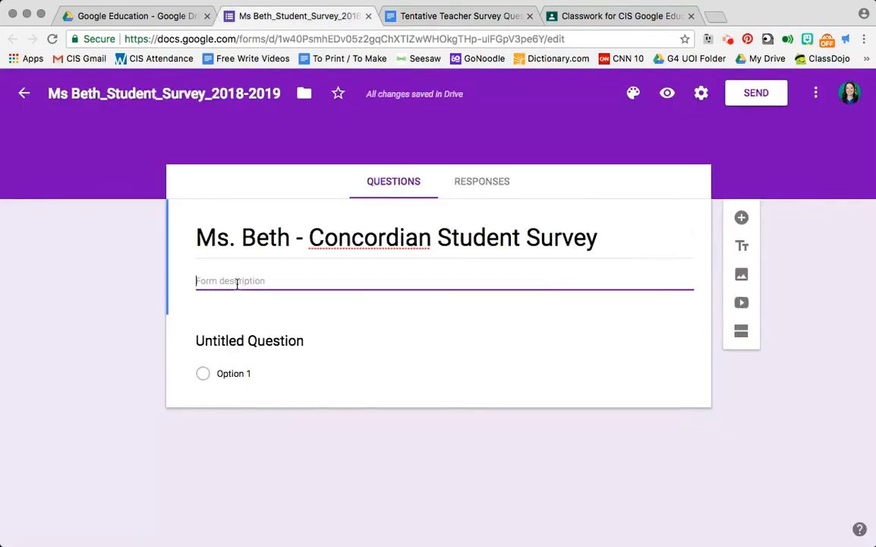
{"action": "key", "text": "super+v"}
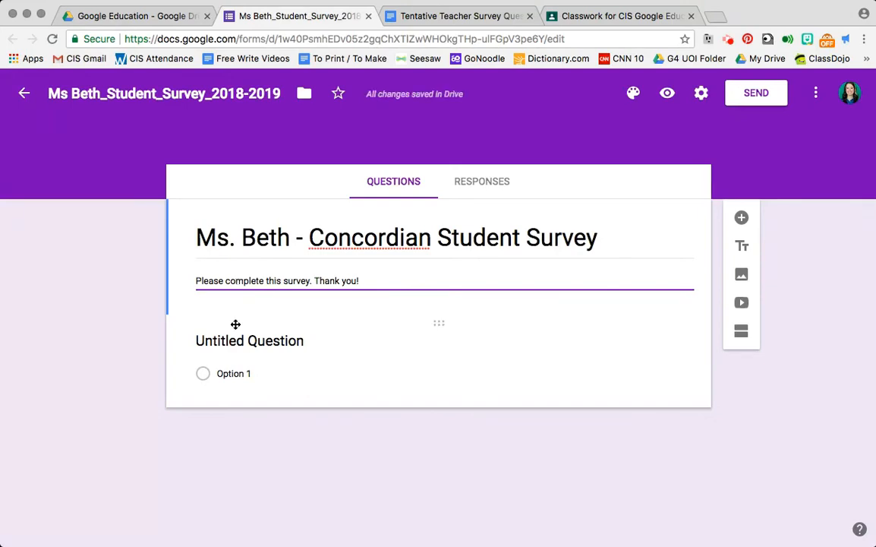
- Check the questions document for the first section's details and add a new section below the form's title and description
{"action": "left_click", "coordinate": [429, 17]}
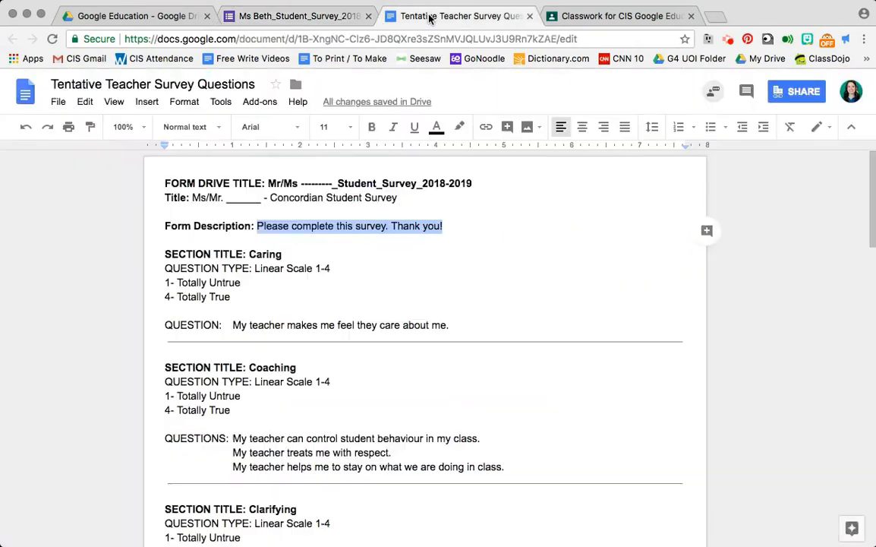
{"action": "left_click", "coordinate": [344, 243]}
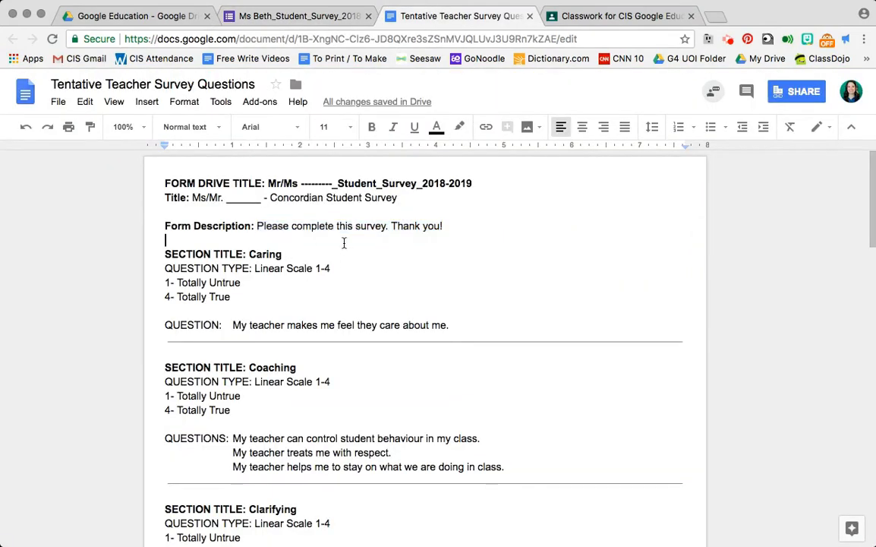
{"action": "left_click", "coordinate": [298, 18]}
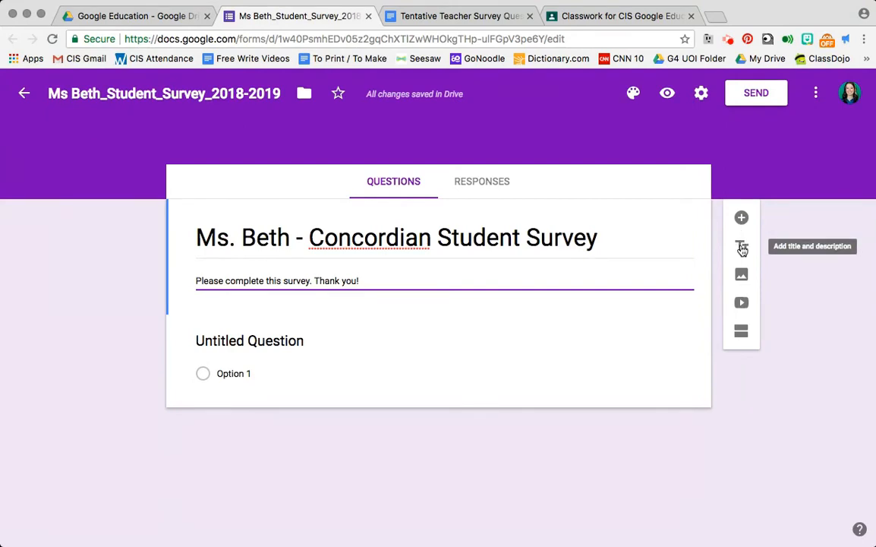
{"action": "left_click", "coordinate": [743, 335]}
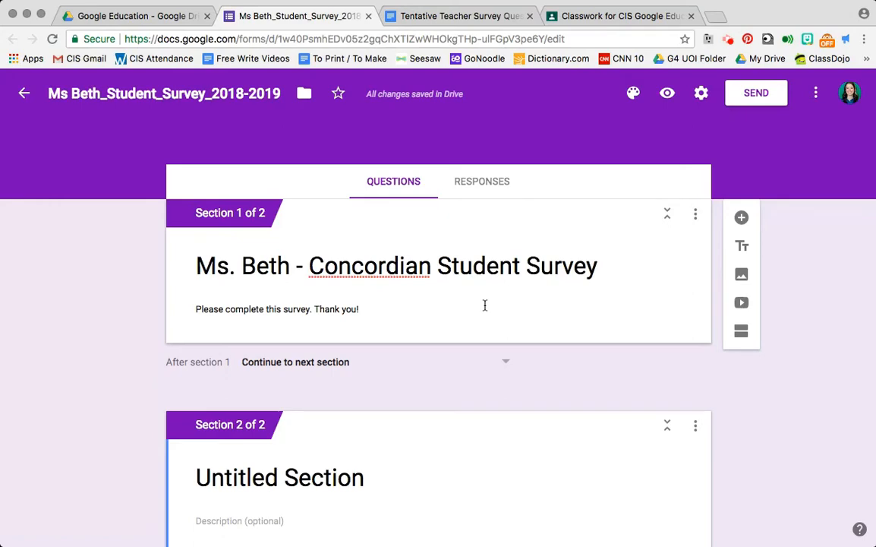
{"action": "scroll", "coordinate": [484, 306], "scroll_direction": "down", "scroll_amount": 5}
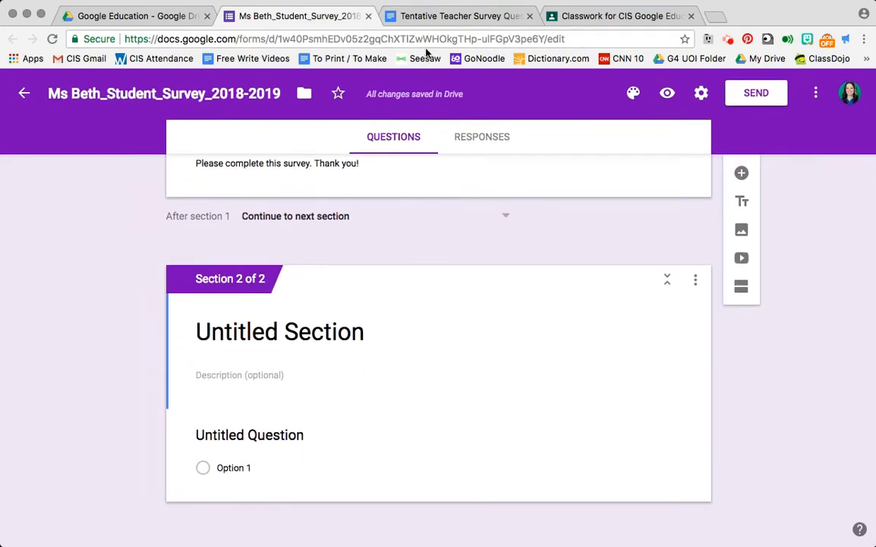
- Title the new section "Caring", copied from the questions document
{"action": "left_click", "coordinate": [455, 16]}
{"action": "double_click", "coordinate": [261, 254]}
{"action": "key", "text": "ctrl+c"}
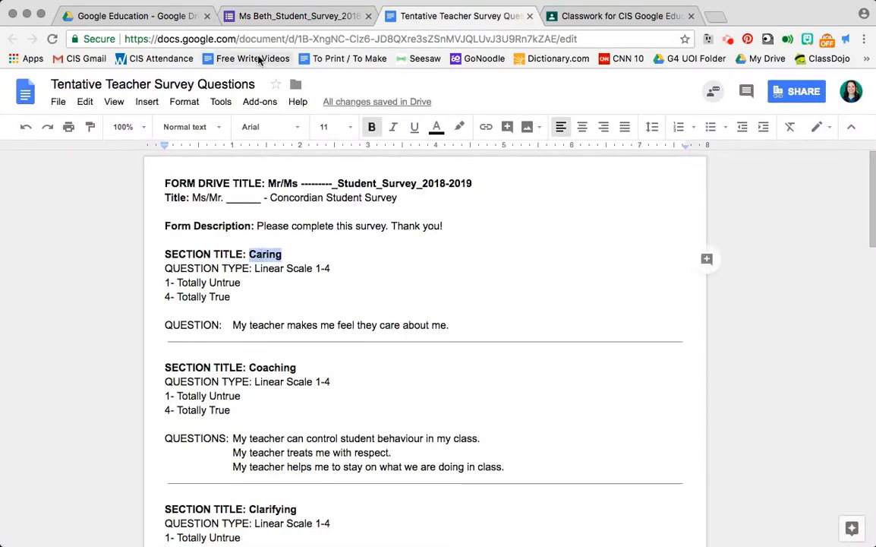
{"action": "left_click", "coordinate": [227, 16]}
{"action": "left_click", "coordinate": [291, 332]}
{"action": "key", "text": "ctrl+v"}
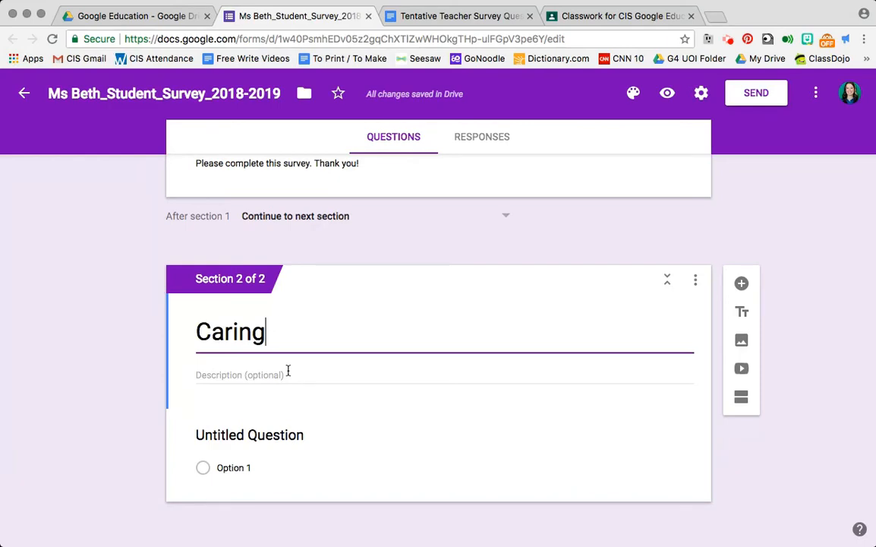
- Copy "My teacher makes me feel they care about me." from the questions document into the Caring section's untitled question
{"action": "left_click", "coordinate": [440, 20]}
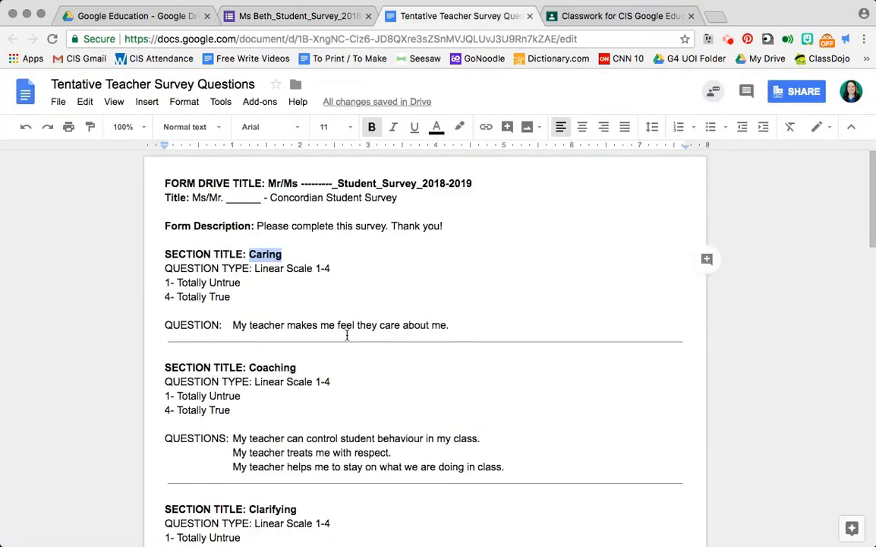
{"action": "left_click_drag", "start_coordinate": [233, 325], "coordinate": [453, 325]}
{"action": "key", "text": "ctrl+c"}
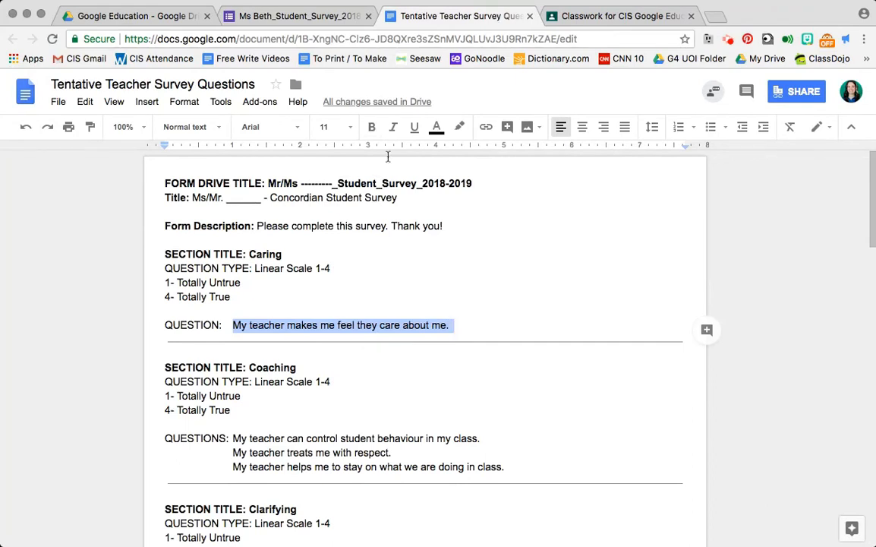
{"action": "left_click", "coordinate": [293, 16]}
{"action": "left_click", "coordinate": [258, 435]}
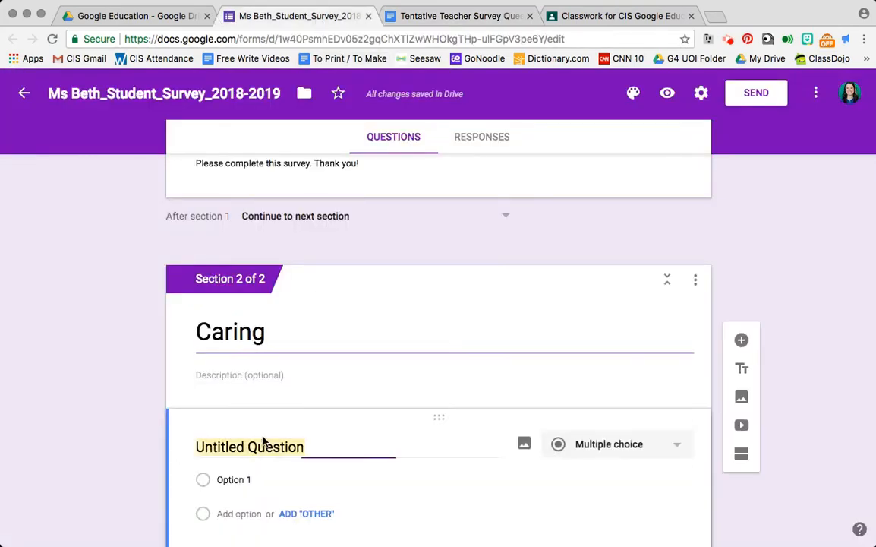
{"action": "key", "text": "ctrl+v"}
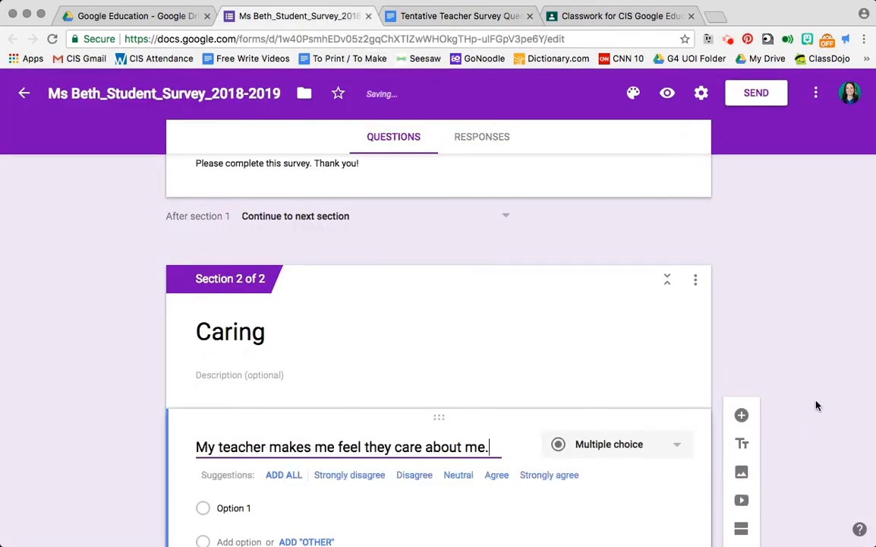
- Look up the Caring question's type in the questions document and change the form question to a linear scale
{"action": "left_click", "coordinate": [402, 15]}
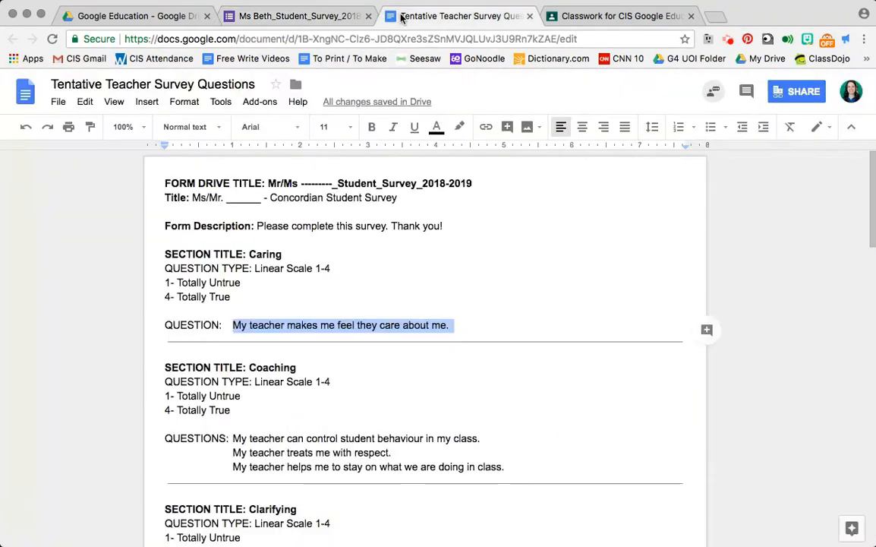
{"action": "left_click", "coordinate": [255, 268]}
{"action": "left_click_drag", "start_coordinate": [255, 268], "coordinate": [330, 273]}
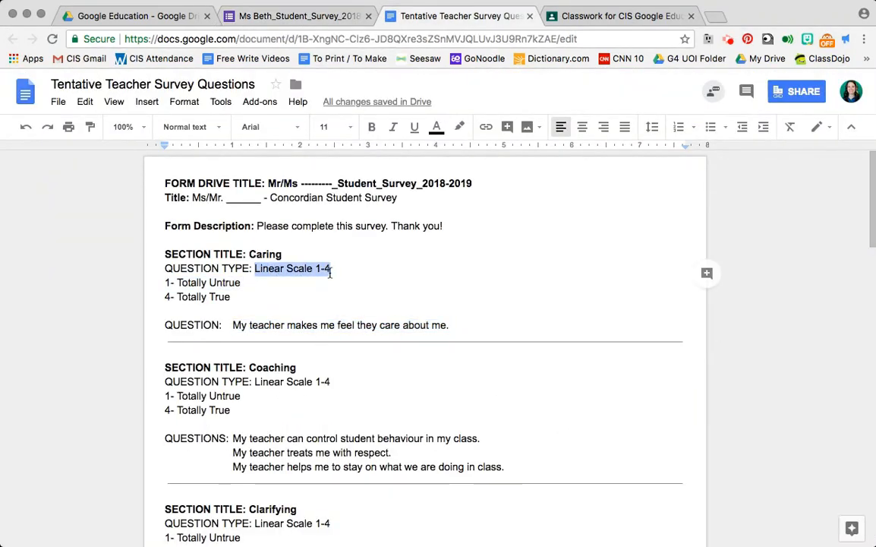
{"action": "left_click", "coordinate": [292, 15]}
{"action": "left_click", "coordinate": [667, 339]}
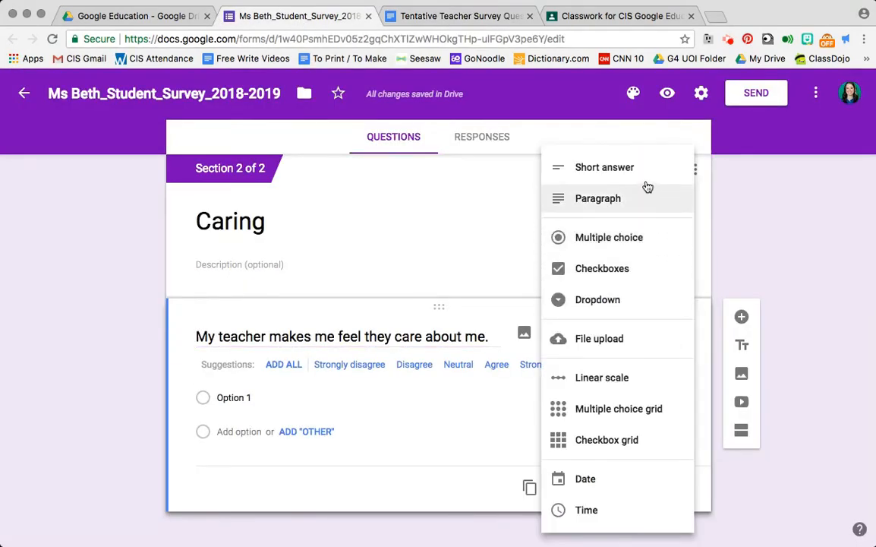
{"action": "left_click", "coordinate": [630, 377]}
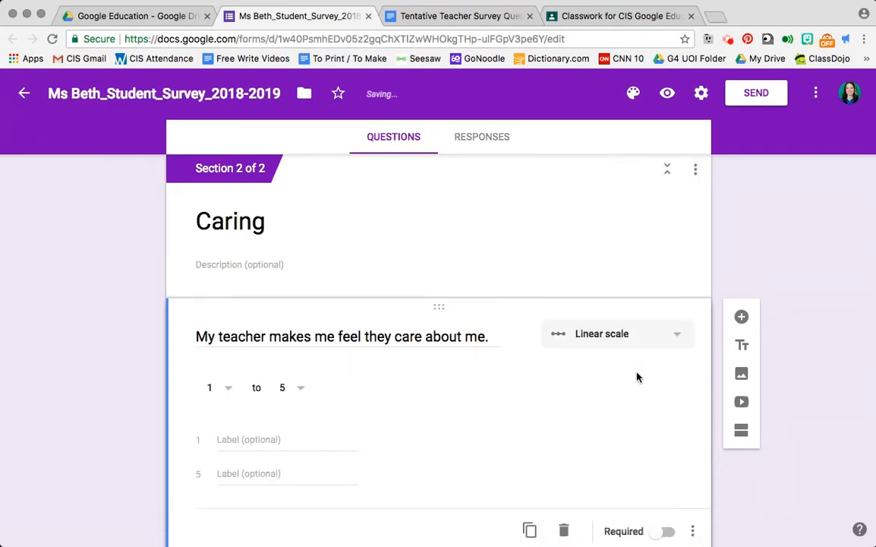
- Recheck the scale range in the questions document and set the linear scale's upper limit to 4
{"action": "left_click", "coordinate": [421, 18]}
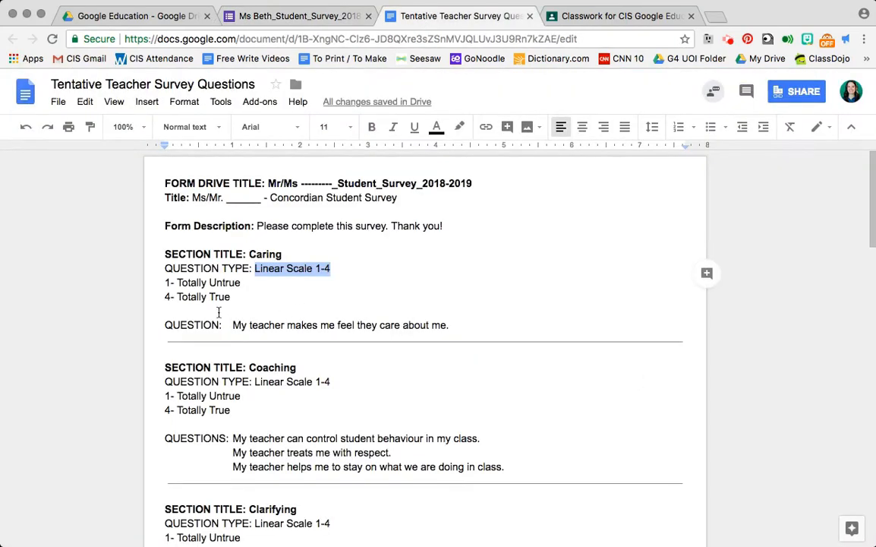
{"action": "left_click", "coordinate": [302, 18]}
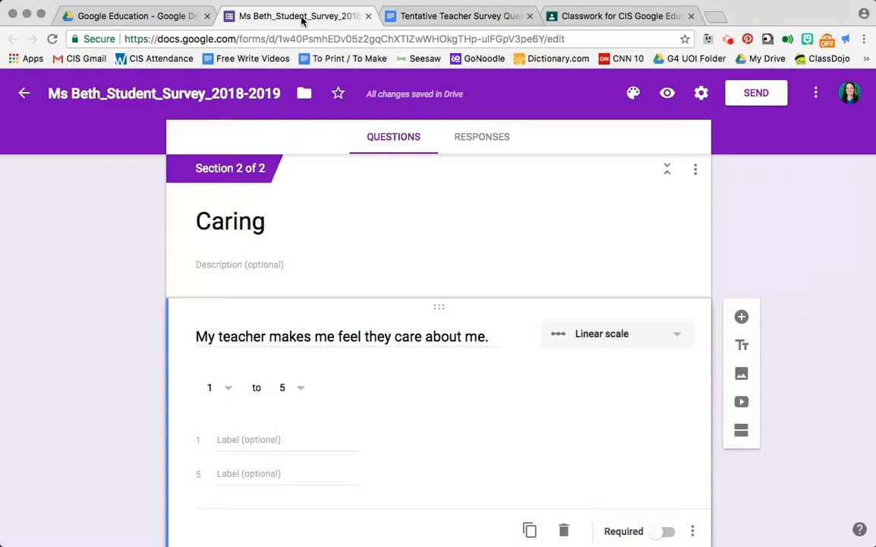
{"action": "left_click", "coordinate": [301, 386]}
{"action": "left_click", "coordinate": [297, 324]}
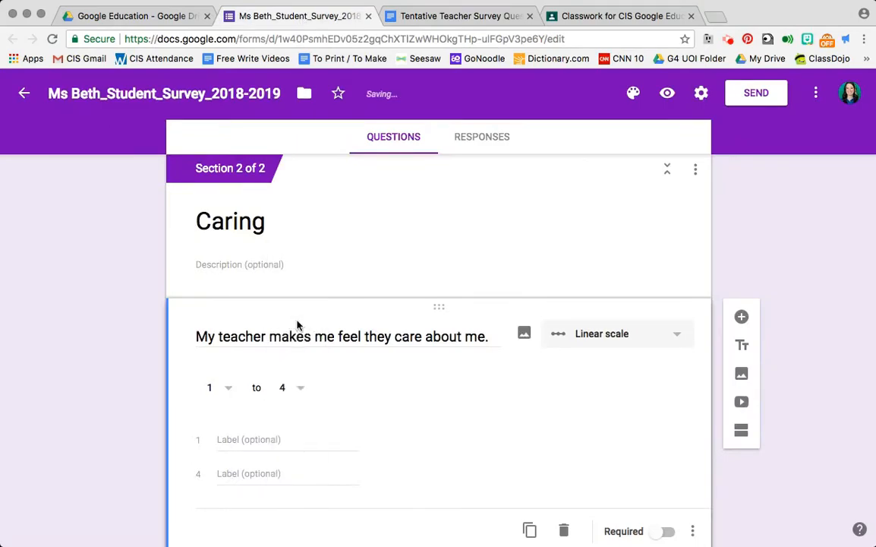
- Label value 1 of the scale "Totally Untrue", copied from the questions document
{"action": "left_click", "coordinate": [437, 23]}
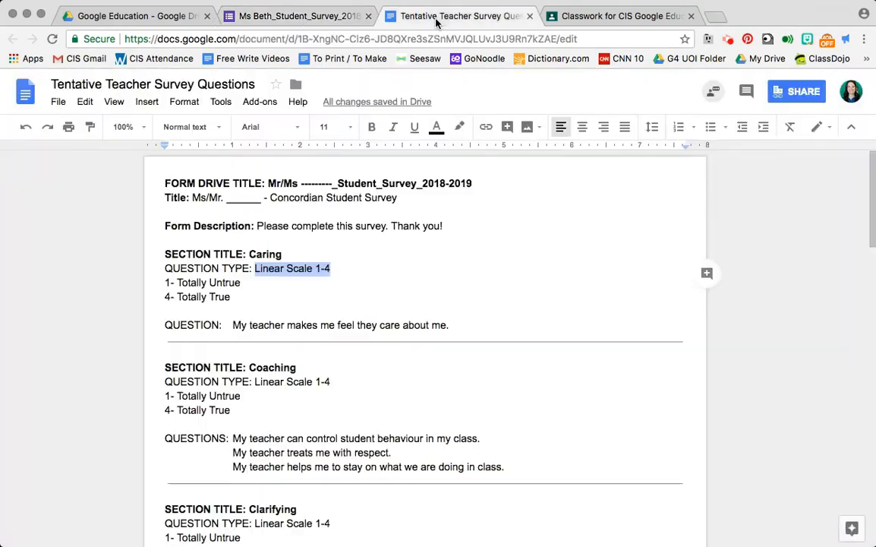
{"action": "left_click_drag", "start_coordinate": [176, 282], "coordinate": [242, 283]}
{"action": "key", "text": "super+c"}
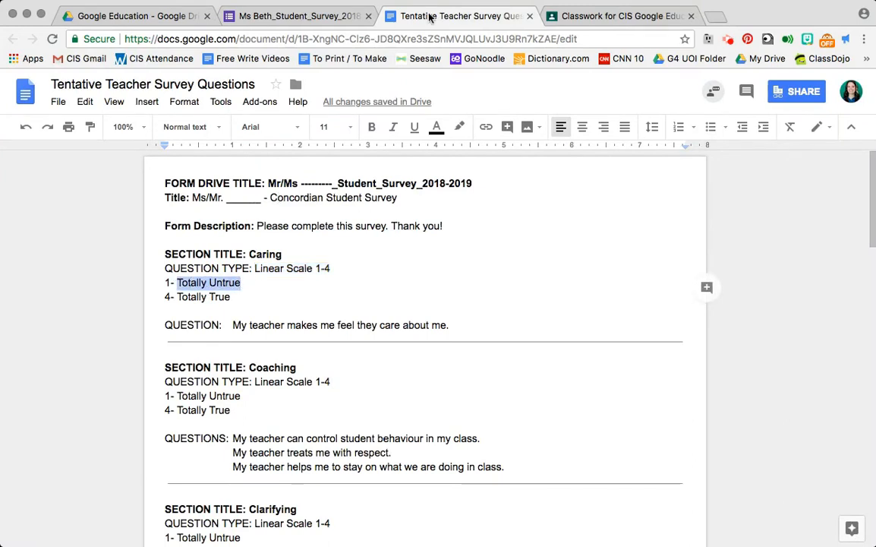
{"action": "left_click", "coordinate": [308, 22]}
{"action": "left_click", "coordinate": [247, 438]}
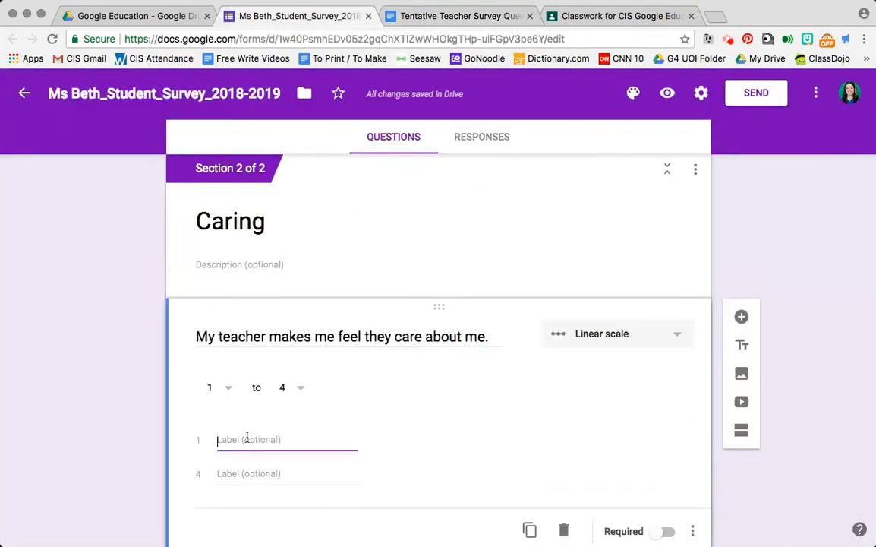
{"action": "key", "text": "super+v"}
- Label value 4 of the scale "Totally True", copied from the questions document, and make the question required
{"action": "left_click", "coordinate": [414, 13]}
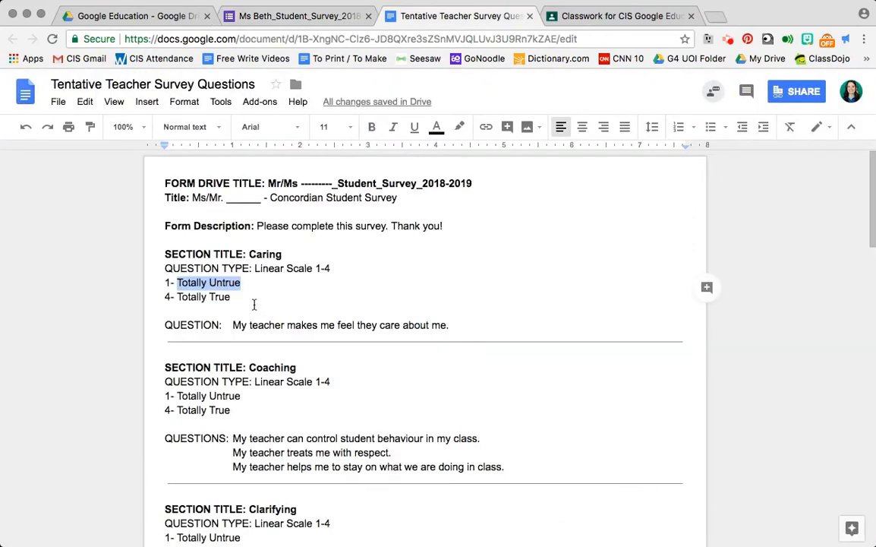
{"action": "left_click_drag", "start_coordinate": [176, 297], "coordinate": [233, 297]}
{"action": "key", "text": "super+c"}
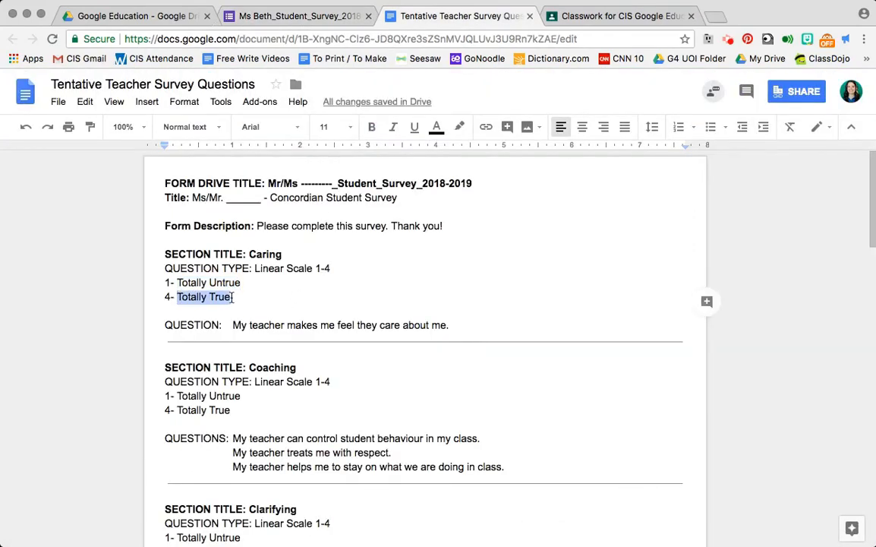
{"action": "left_click", "coordinate": [293, 15]}
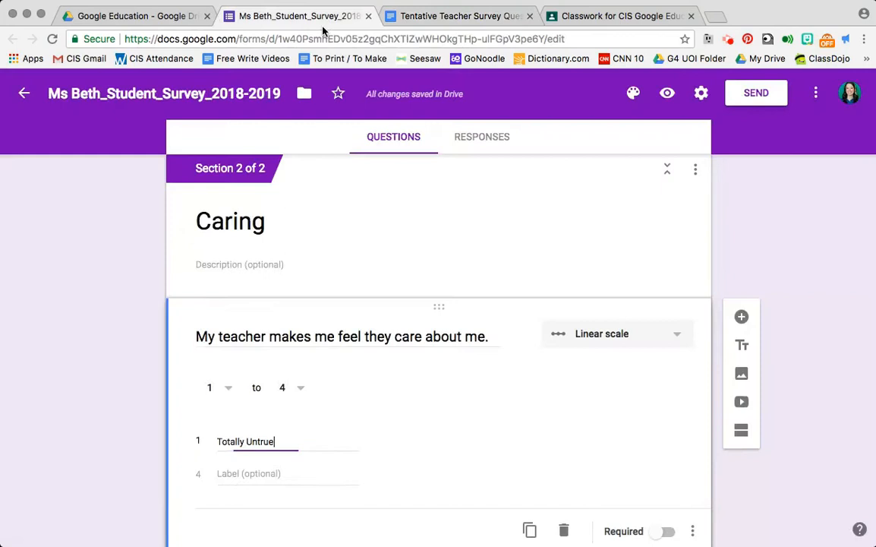
{"action": "left_click", "coordinate": [242, 475]}
{"action": "key", "text": "super+v"}
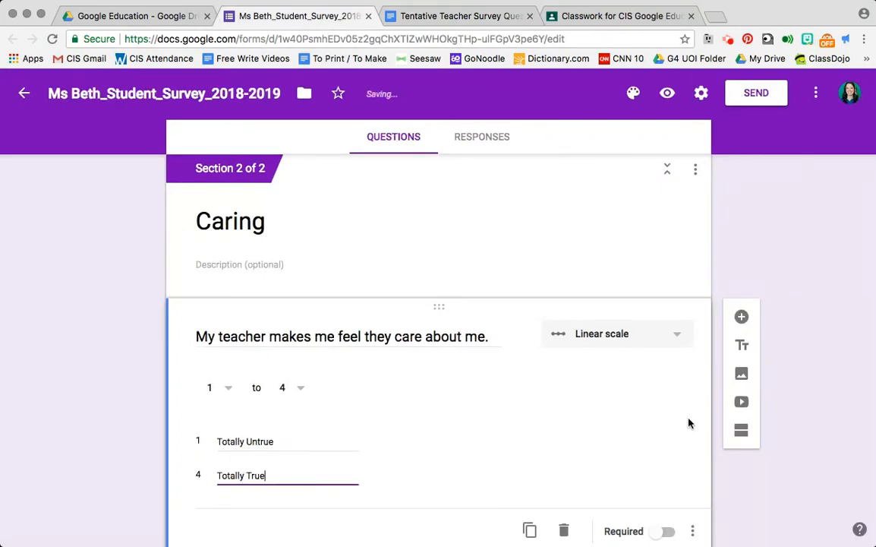
{"action": "scroll", "coordinate": [766, 445], "scroll_direction": "down", "scroll_amount": 2}
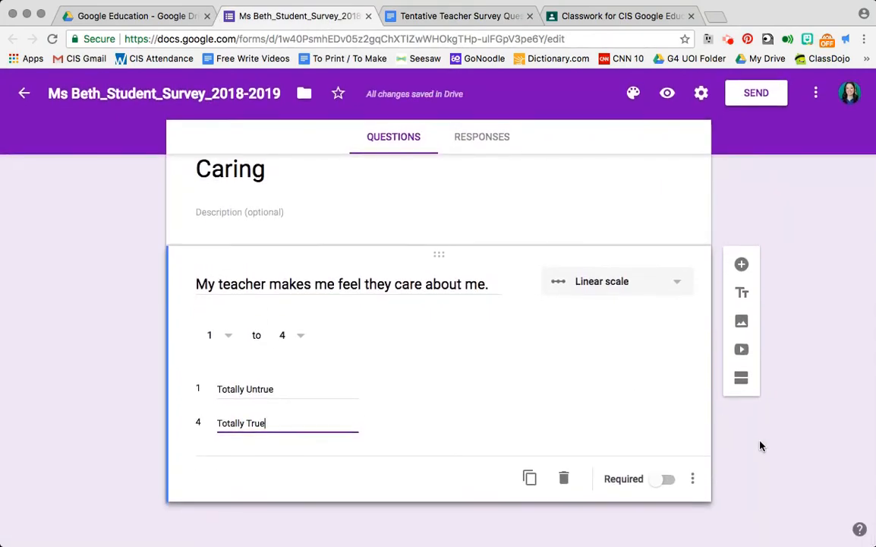
{"action": "left_click", "coordinate": [664, 480]}
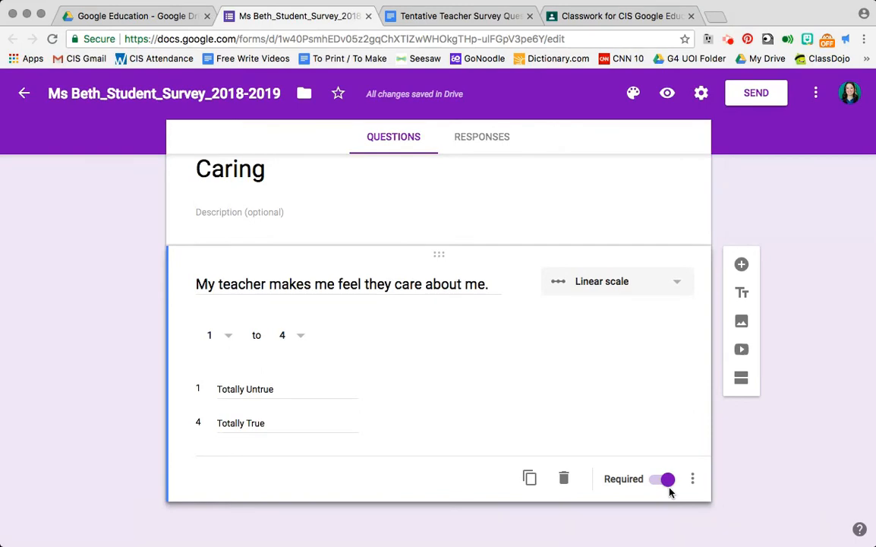
- Duplicate the Caring section together with its linear scale question
{"action": "scroll", "coordinate": [737, 471], "scroll_direction": "up", "scroll_amount": 2}
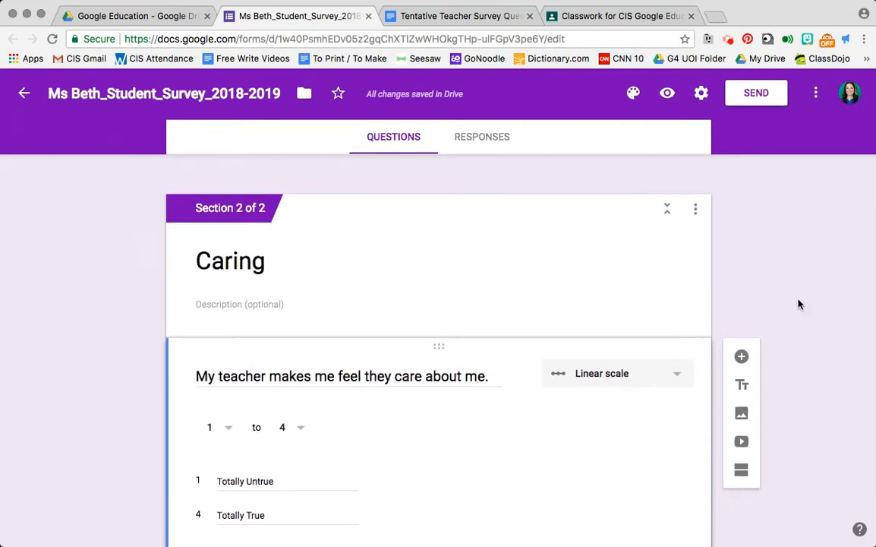
{"action": "left_click", "coordinate": [702, 216]}
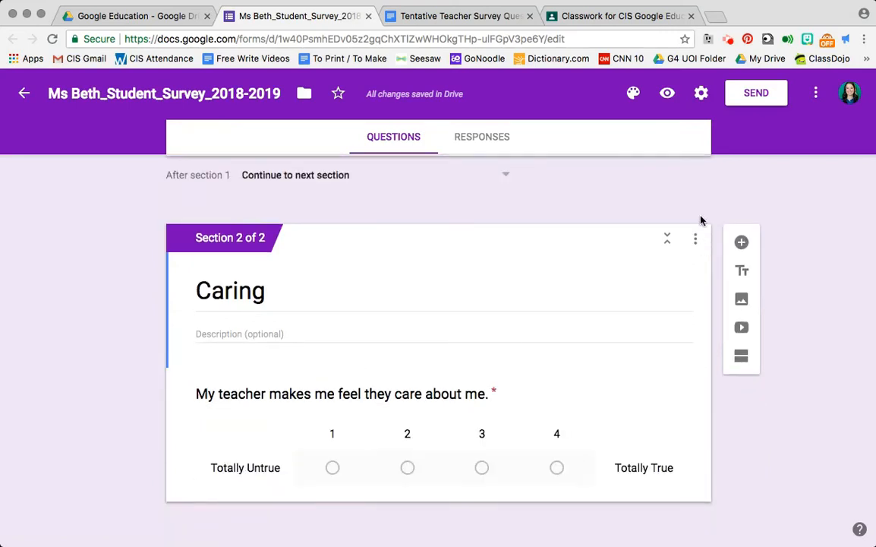
{"action": "left_click", "coordinate": [696, 240]}
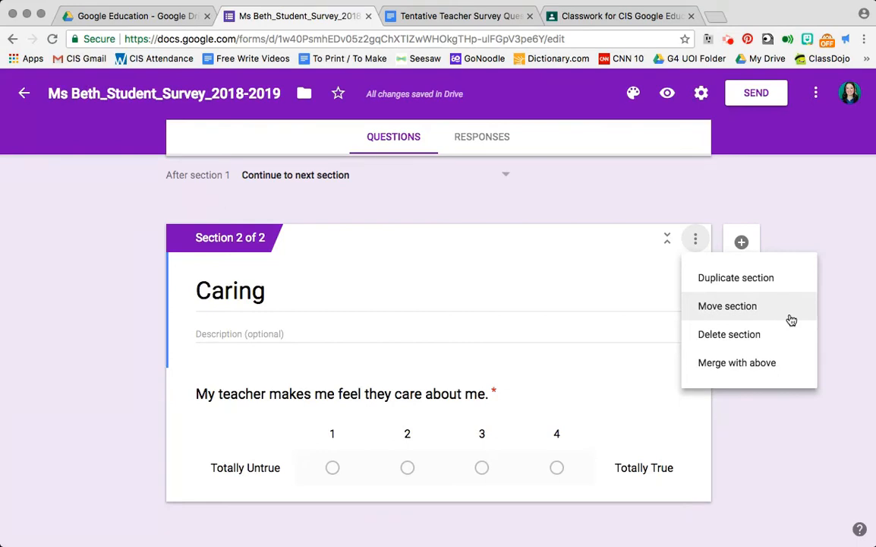
{"action": "left_click", "coordinate": [762, 281]}
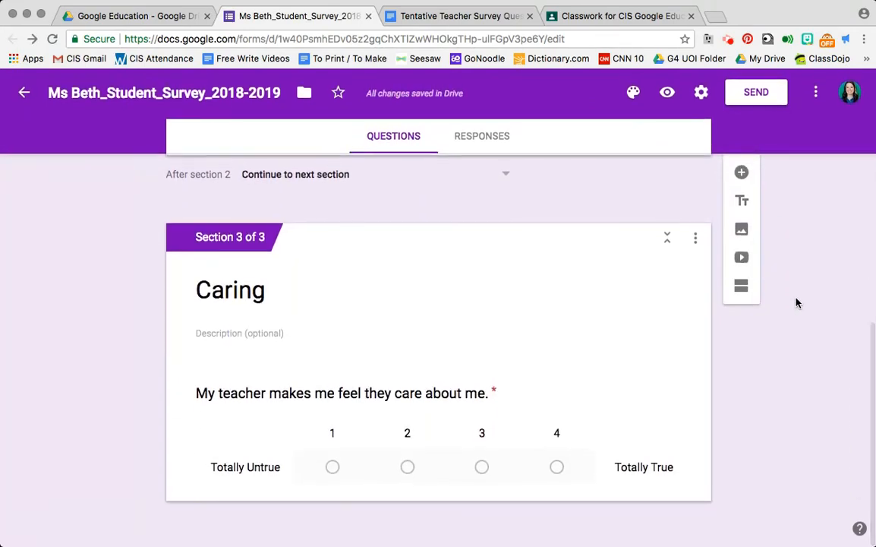
- Replace the duplicated section's title with "Coaching", copied from the questions document
{"action": "left_click", "coordinate": [421, 16]}
{"action": "scroll", "coordinate": [377, 342], "scroll_direction": "down", "scroll_amount": 2}
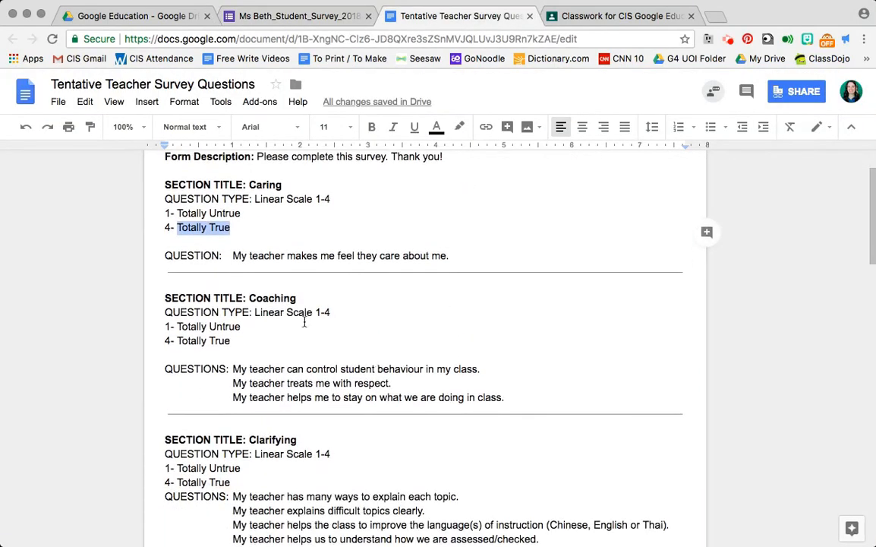
{"action": "double_click", "coordinate": [274, 297]}
{"action": "key", "text": "super+c"}
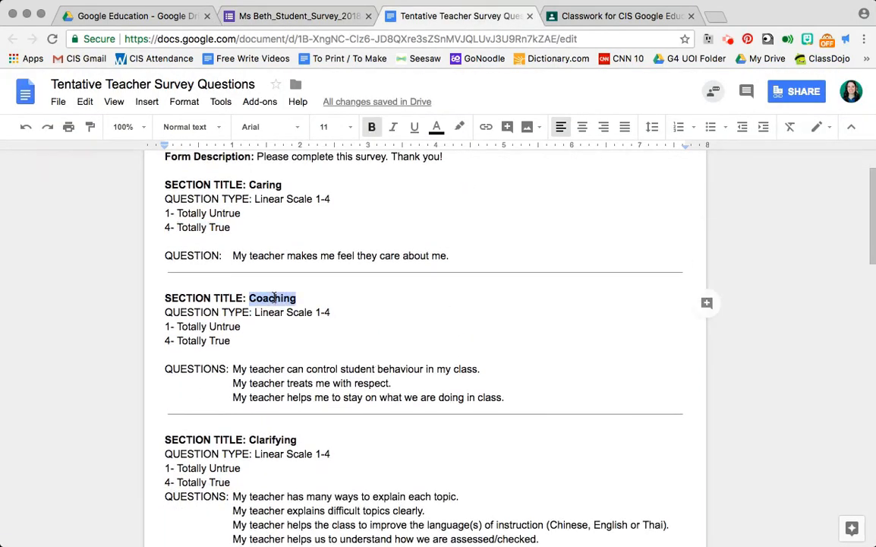
{"action": "left_click", "coordinate": [225, 15]}
{"action": "double_click", "coordinate": [235, 303]}
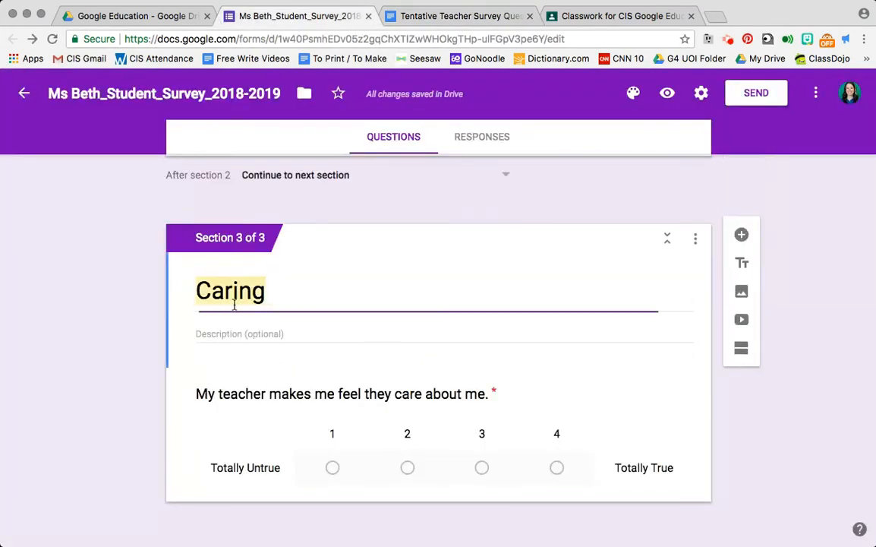
{"action": "key", "text": "super+v"}
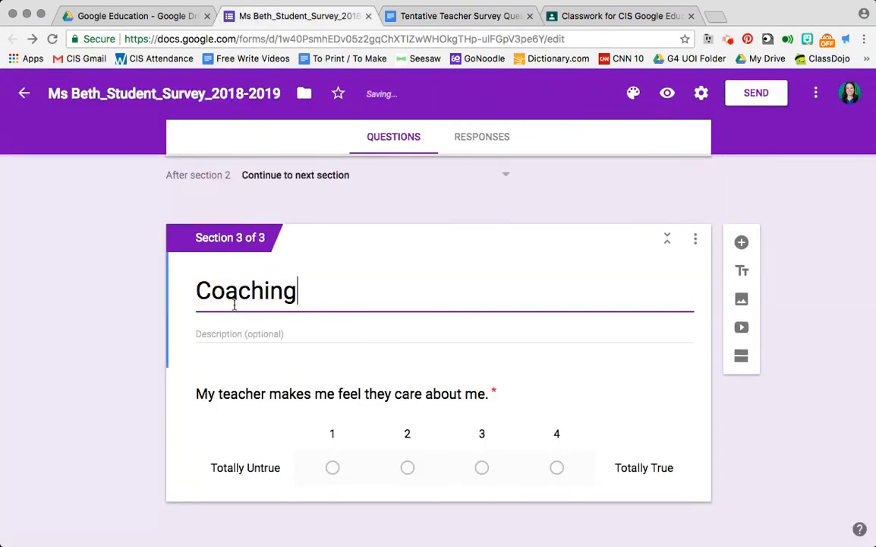
- Replace the Coaching section's question with "My teacher can control student behaviour in my class.", copied from the questions document
{"action": "left_click", "coordinate": [393, 16]}
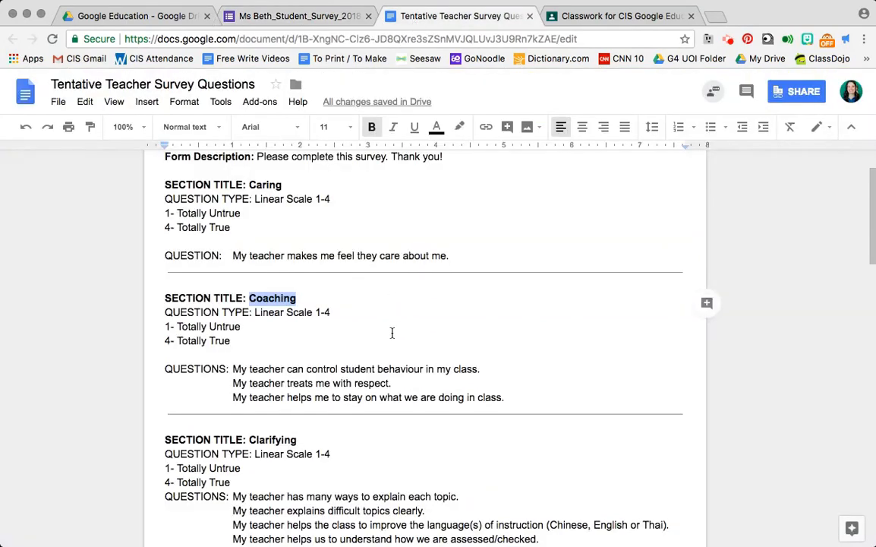
{"action": "scroll", "coordinate": [392, 332], "scroll_direction": "down", "scroll_amount": 2}
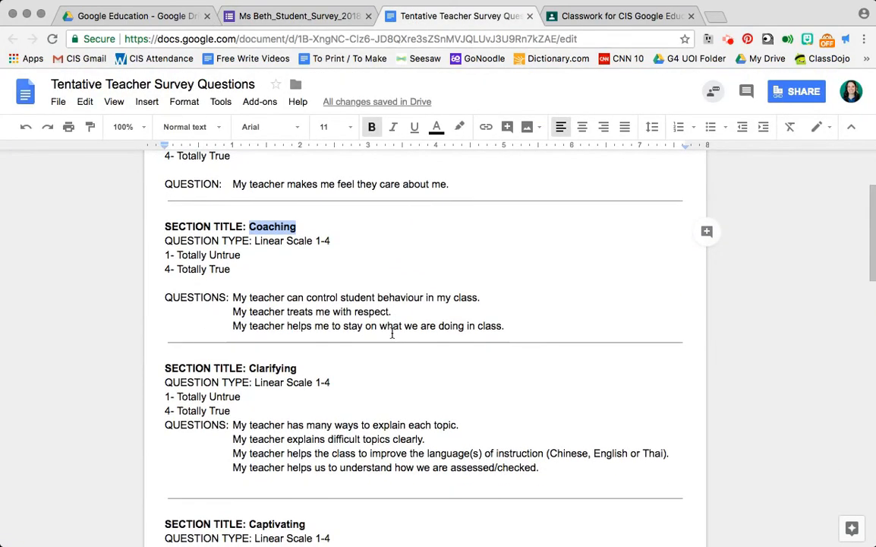
{"action": "left_click_drag", "start_coordinate": [233, 297], "coordinate": [492, 295]}
{"action": "key", "text": "super+c"}
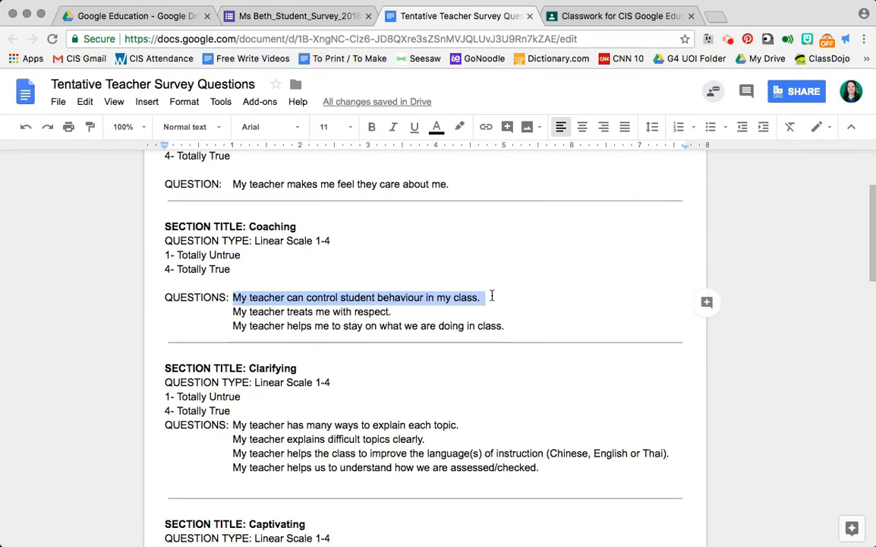
{"action": "left_click", "coordinate": [248, 14]}
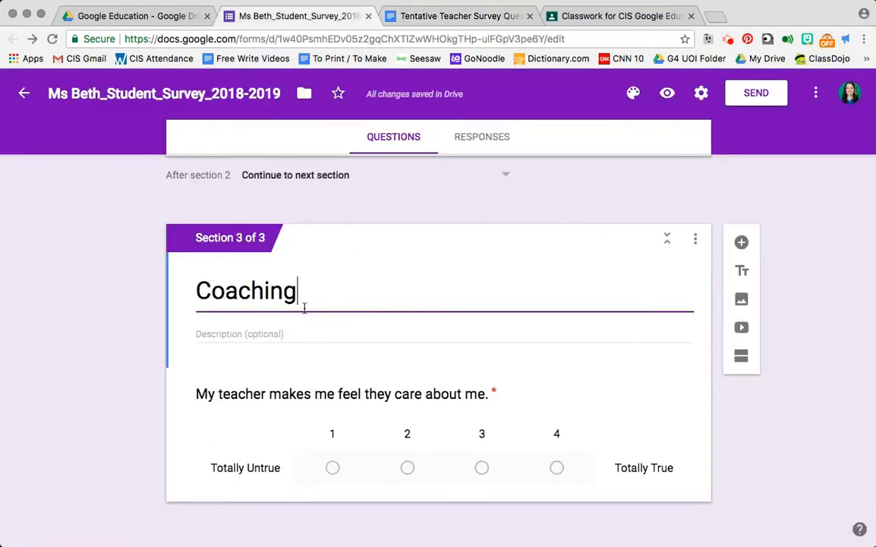
{"action": "left_click", "coordinate": [283, 391]}
{"action": "key", "text": "super+v"}
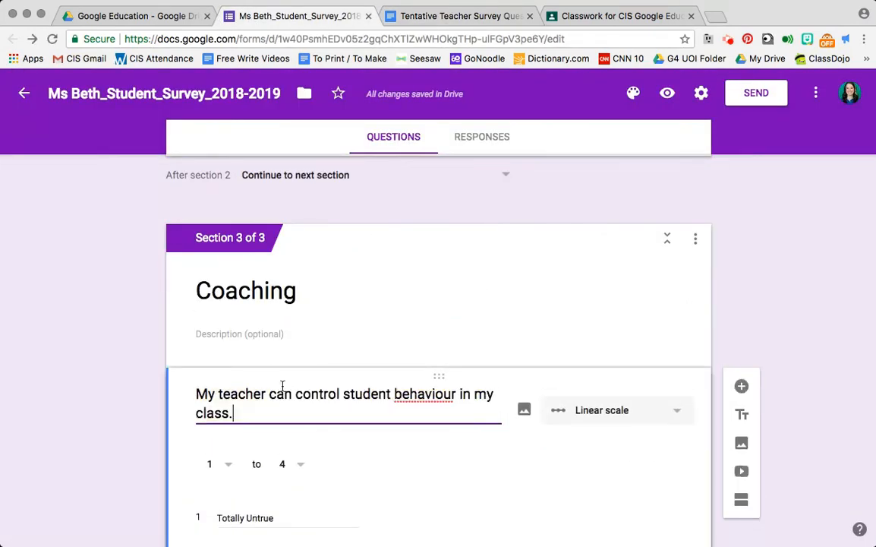
- Duplicate the Coaching question and replace the copy's text with "My teacher treats me with respect." from the questions document
{"action": "scroll", "coordinate": [805, 334], "scroll_direction": "down", "scroll_amount": 3}
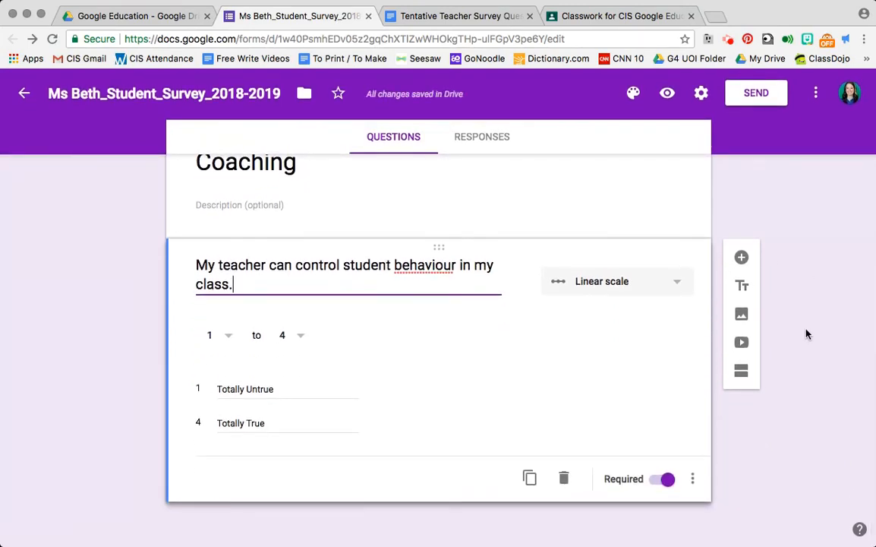
{"action": "left_click", "coordinate": [530, 479]}
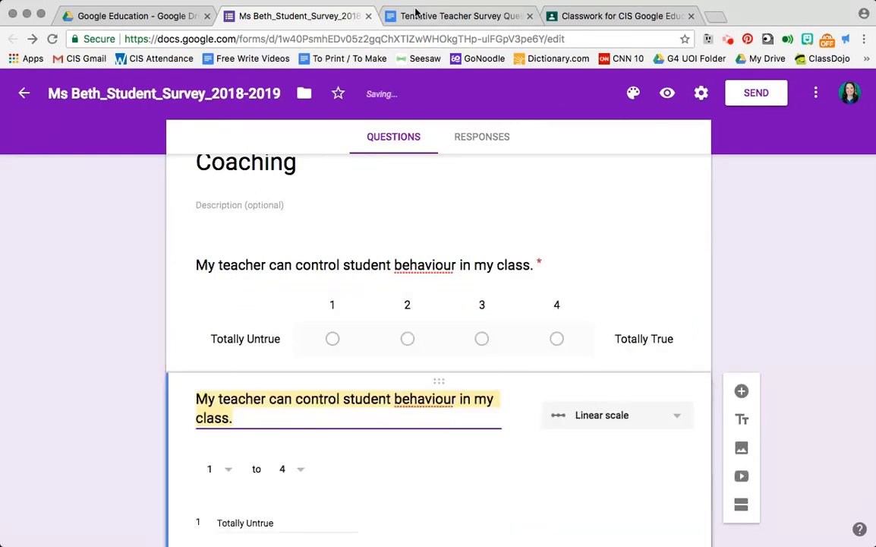
{"action": "left_click", "coordinate": [417, 16]}
{"action": "left_click_drag", "start_coordinate": [233, 311], "coordinate": [415, 314]}
{"action": "key", "text": "super+c"}
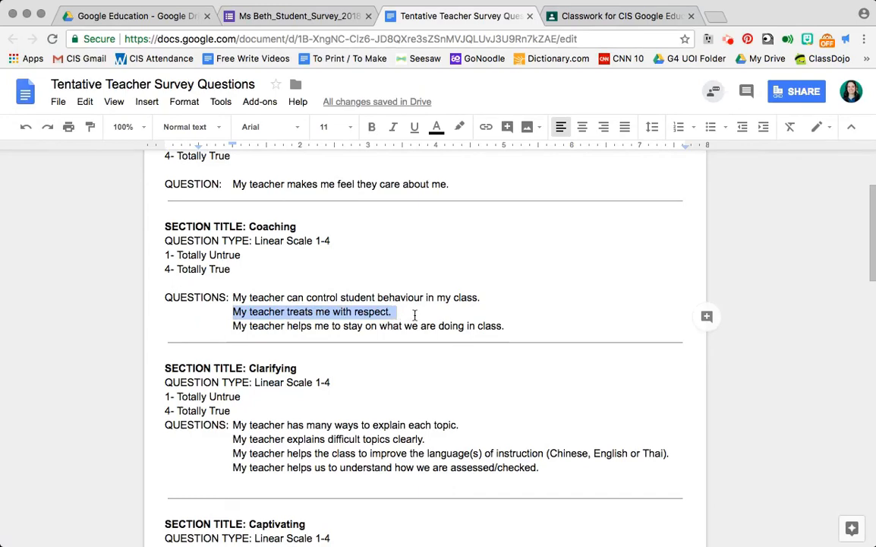
{"action": "left_click", "coordinate": [292, 16]}
{"action": "key", "text": "super+v"}
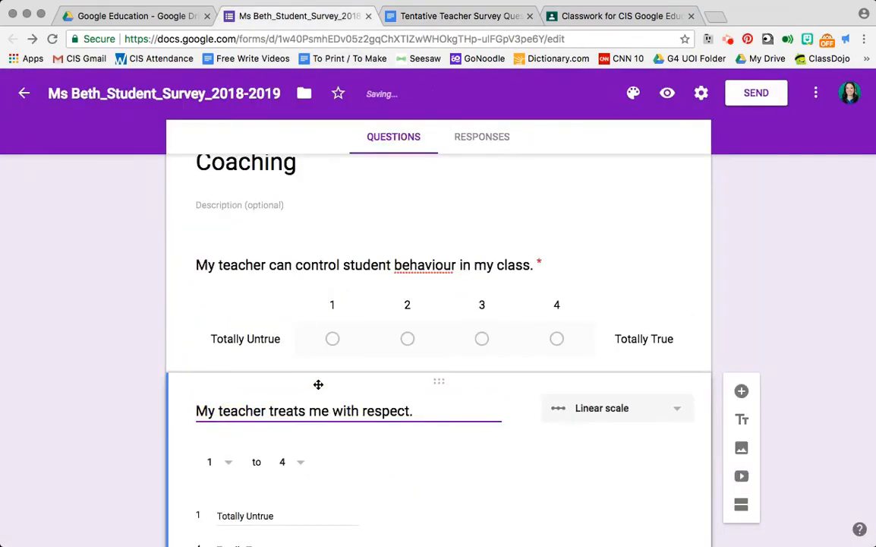
- Add a third Coaching question by duplicating the second one, reading "My teacher helps me to stay on what we are doing in class."
{"action": "left_click", "coordinate": [406, 15]}
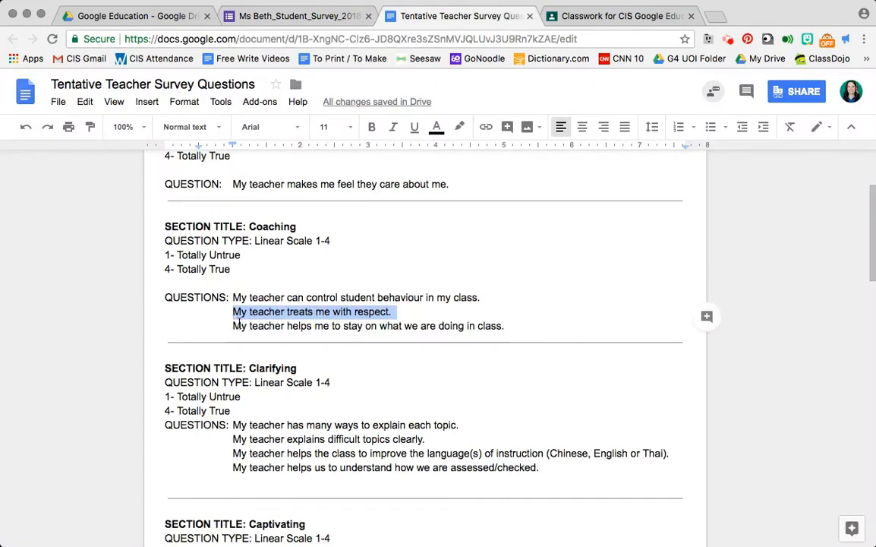
{"action": "left_click_drag", "start_coordinate": [233, 325], "coordinate": [569, 326]}
{"action": "key", "text": "ctrl+c"}
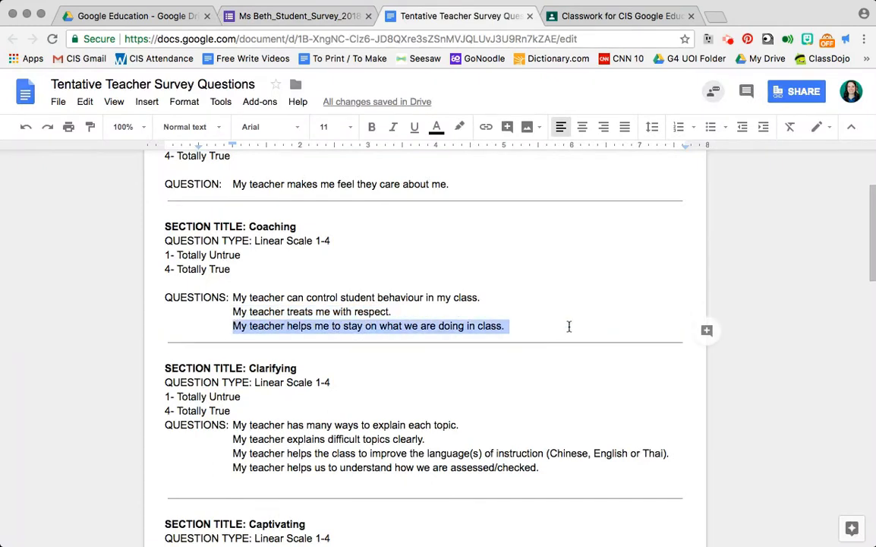
{"action": "left_click", "coordinate": [319, 17]}
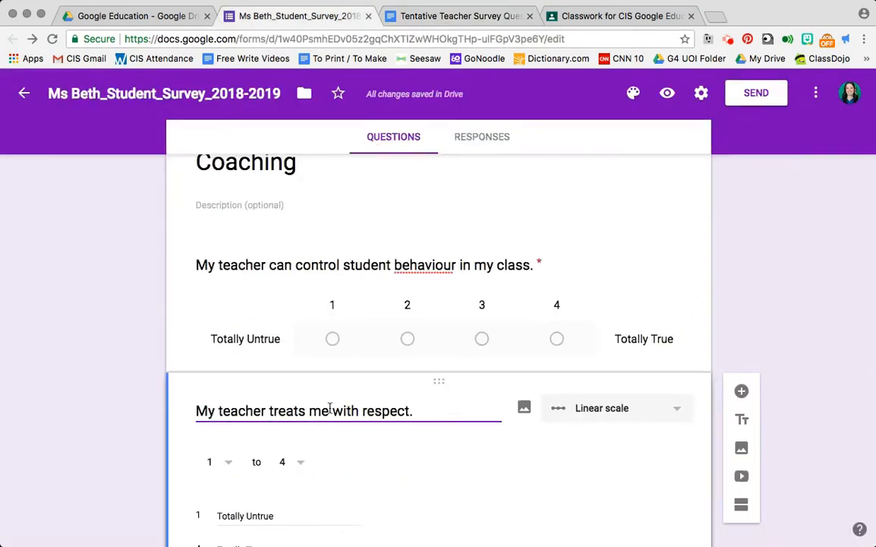
{"action": "scroll", "coordinate": [329, 410], "scroll_direction": "down", "scroll_amount": 3}
{"action": "left_click", "coordinate": [529, 476]}
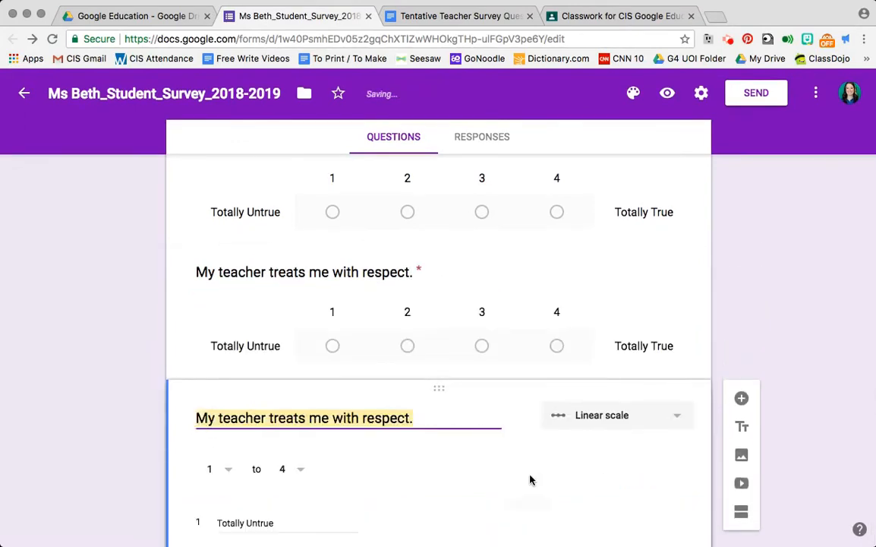
{"action": "key", "text": "ctrl+v"}
{"action": "left_click", "coordinate": [769, 336]}
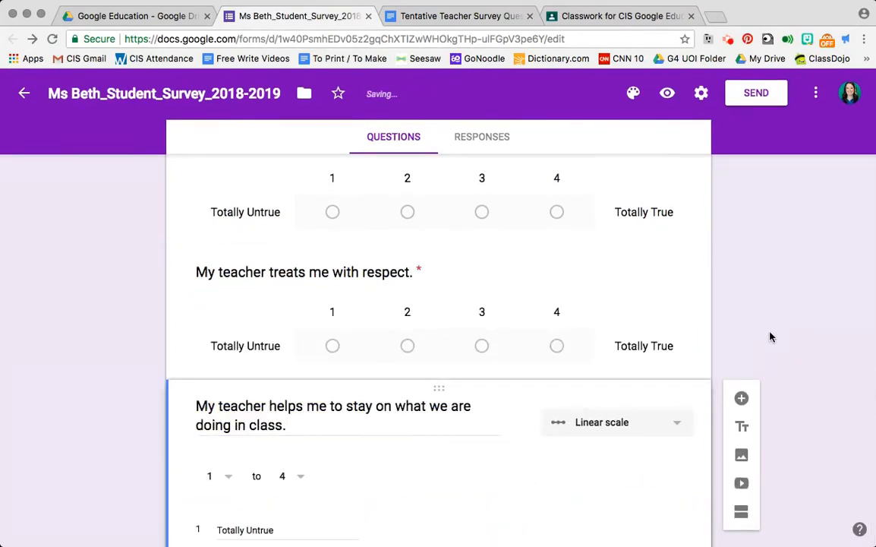
- Review the questions and scales in the form's Caring and Coaching sections
{"action": "scroll", "coordinate": [770, 336], "scroll_direction": "down", "scroll_amount": 3}
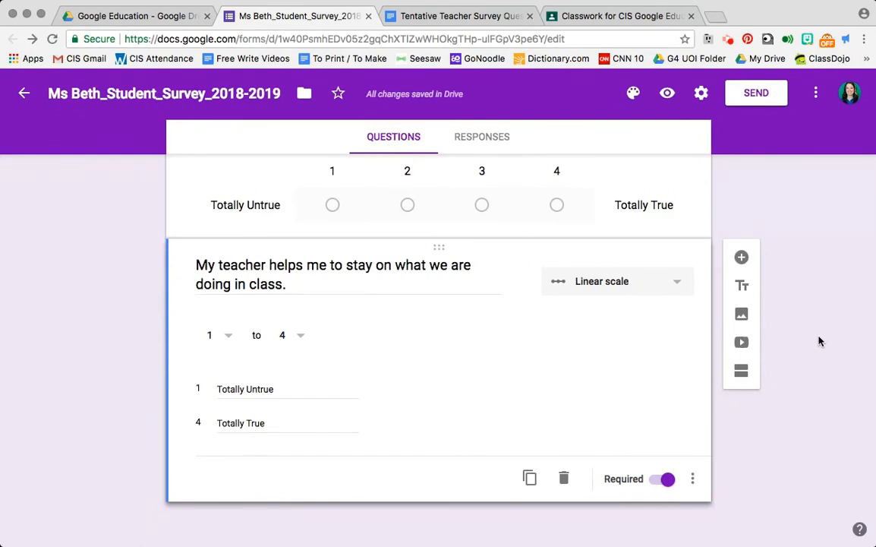
{"action": "scroll", "coordinate": [819, 342], "scroll_direction": "up", "scroll_amount": 4}
{"action": "scroll", "coordinate": [818, 341], "scroll_direction": "up", "scroll_amount": 15}
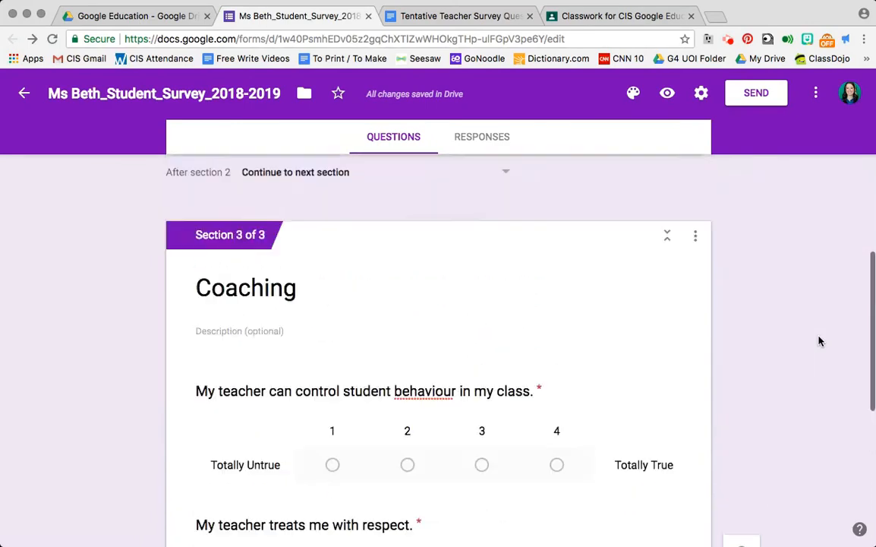
{"action": "scroll", "coordinate": [818, 341], "scroll_direction": "down", "scroll_amount": 12}
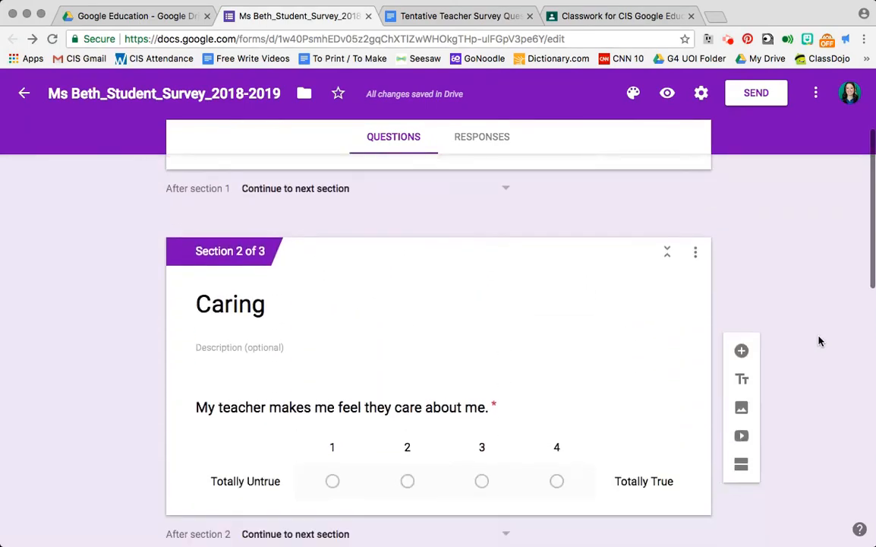
{"action": "scroll", "coordinate": [818, 340], "scroll_direction": "down", "scroll_amount": 3}
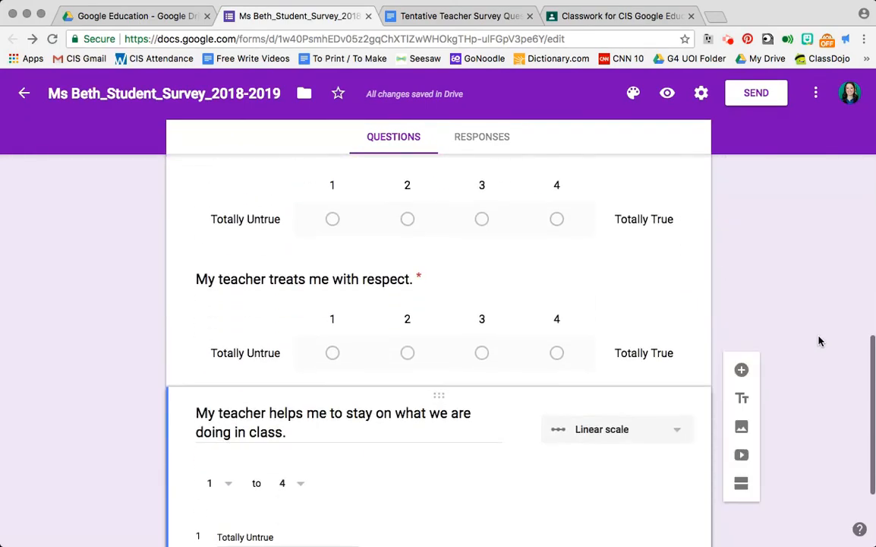
{"action": "scroll", "coordinate": [818, 340], "scroll_direction": "up", "scroll_amount": 4}
{"action": "scroll", "coordinate": [819, 340], "scroll_direction": "up", "scroll_amount": 3}
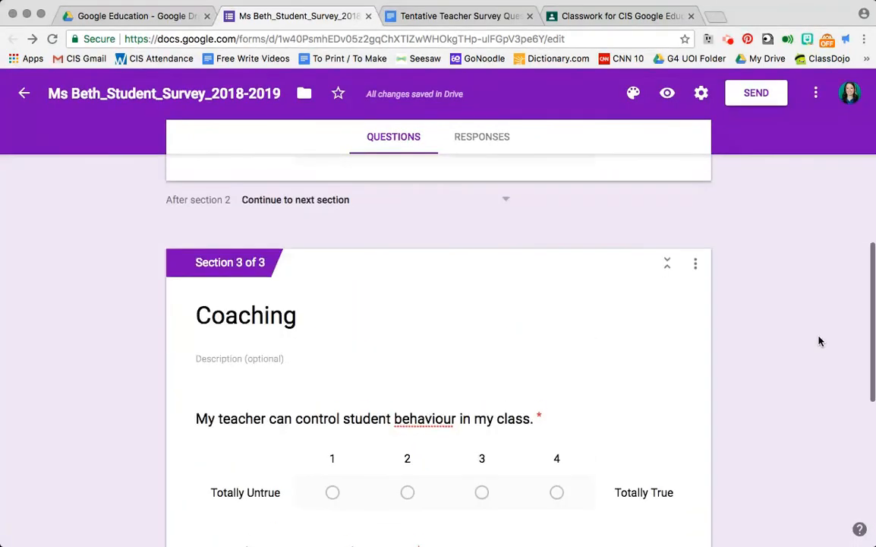
- Check the Coaching section's duplication option and read through the remaining sections in the questions document
{"action": "left_click", "coordinate": [694, 275]}
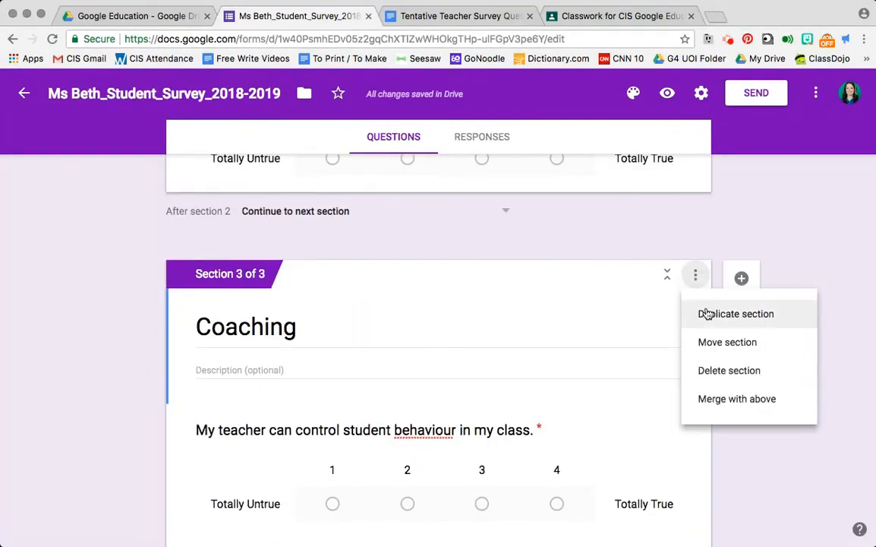
{"action": "left_click", "coordinate": [442, 22]}
{"action": "scroll", "coordinate": [422, 325], "scroll_direction": "down", "scroll_amount": 12}
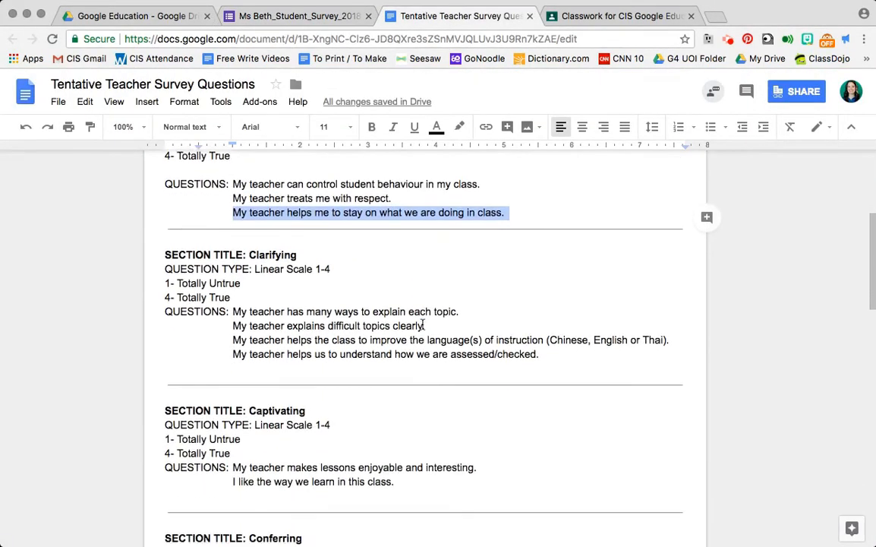
{"action": "scroll", "coordinate": [422, 325], "scroll_direction": "up", "scroll_amount": 15}
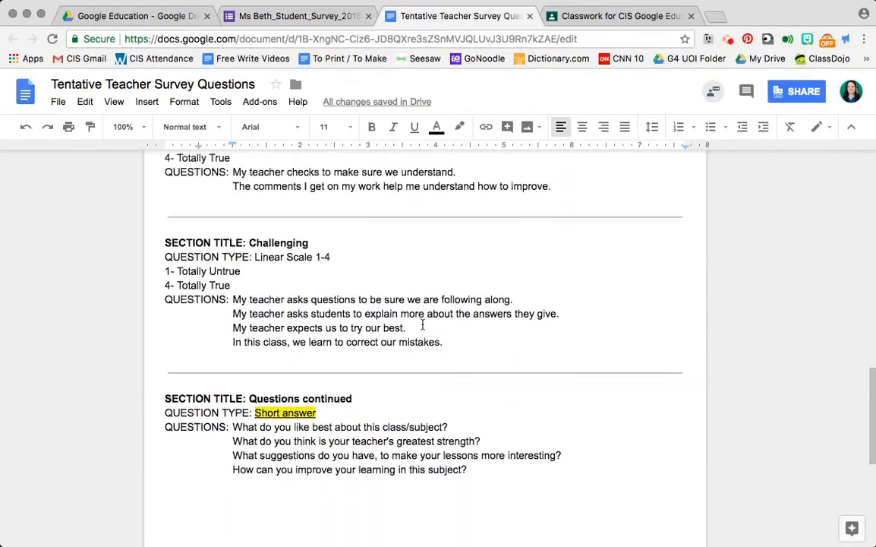
{"action": "scroll", "coordinate": [422, 325], "scroll_direction": "down", "scroll_amount": 6}
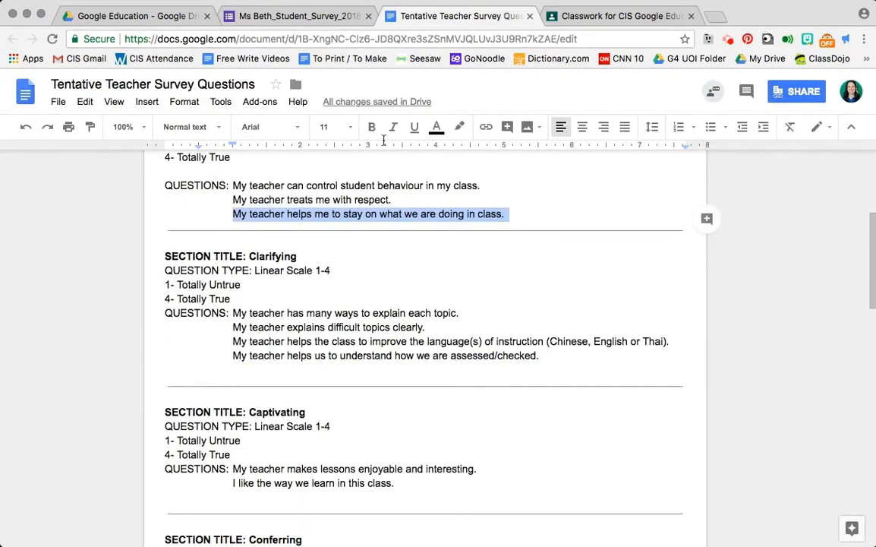
{"action": "left_click", "coordinate": [303, 16]}
{"action": "left_click", "coordinate": [754, 229]}
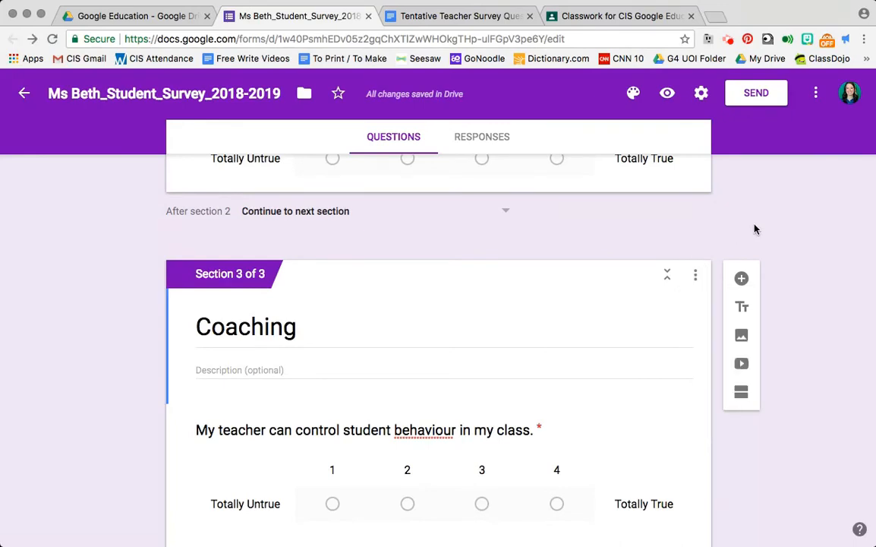
- Preview the survey, try to continue past the Caring section without answering its required question, and close the preview
{"action": "scroll", "coordinate": [756, 229], "scroll_direction": "down", "scroll_amount": 2}
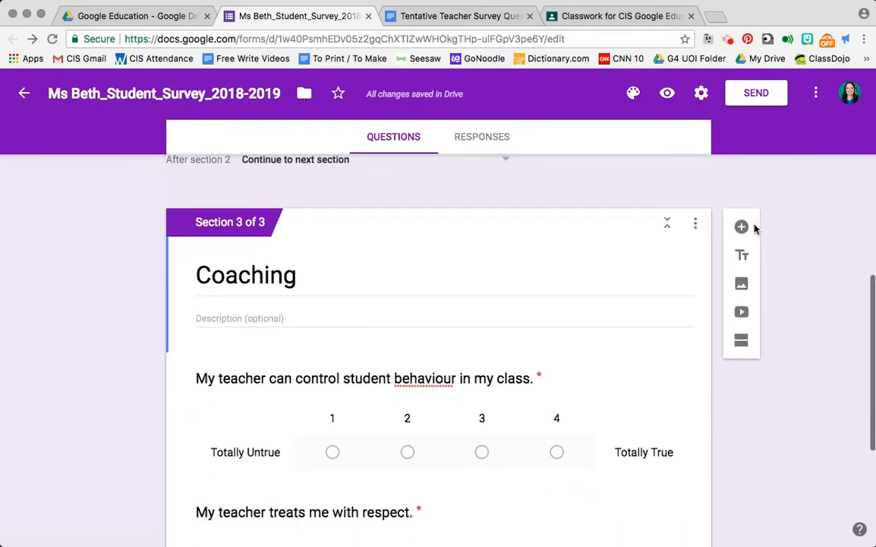
{"action": "scroll", "coordinate": [756, 230], "scroll_direction": "up", "scroll_amount": 4}
{"action": "scroll", "coordinate": [757, 230], "scroll_direction": "up", "scroll_amount": 5}
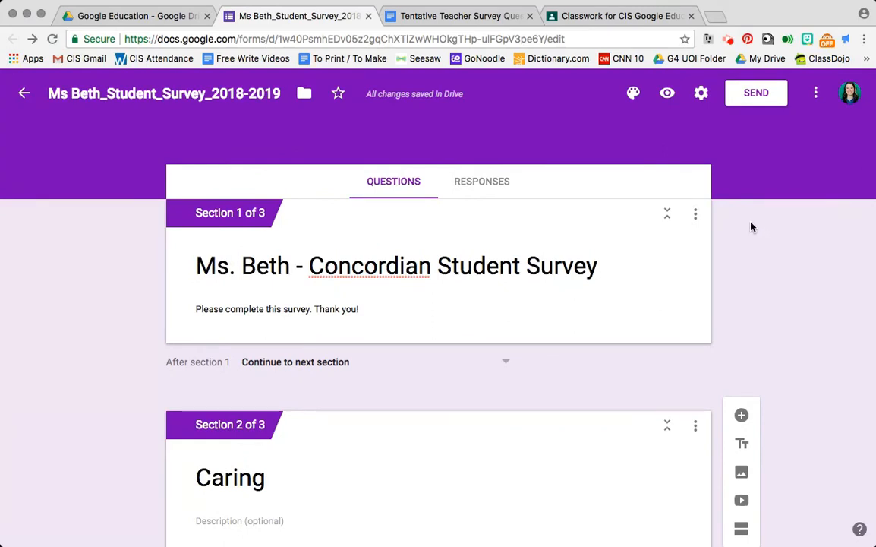
{"action": "left_click", "coordinate": [667, 94]}
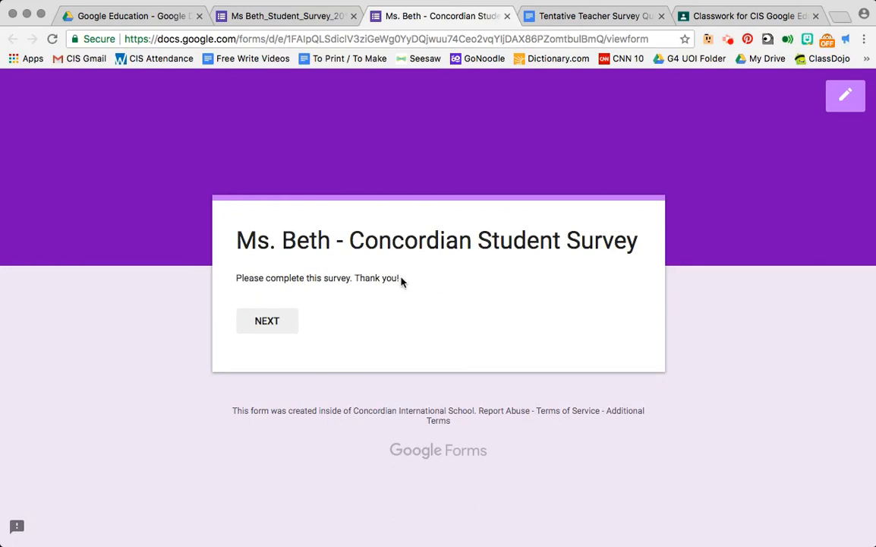
{"action": "left_click", "coordinate": [261, 329]}
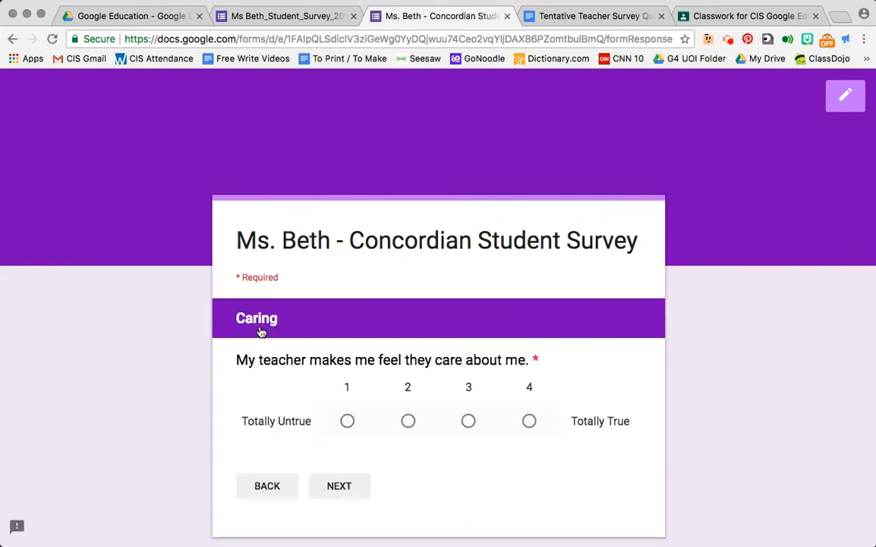
{"action": "scroll", "coordinate": [605, 325], "scroll_direction": "down", "scroll_amount": 2}
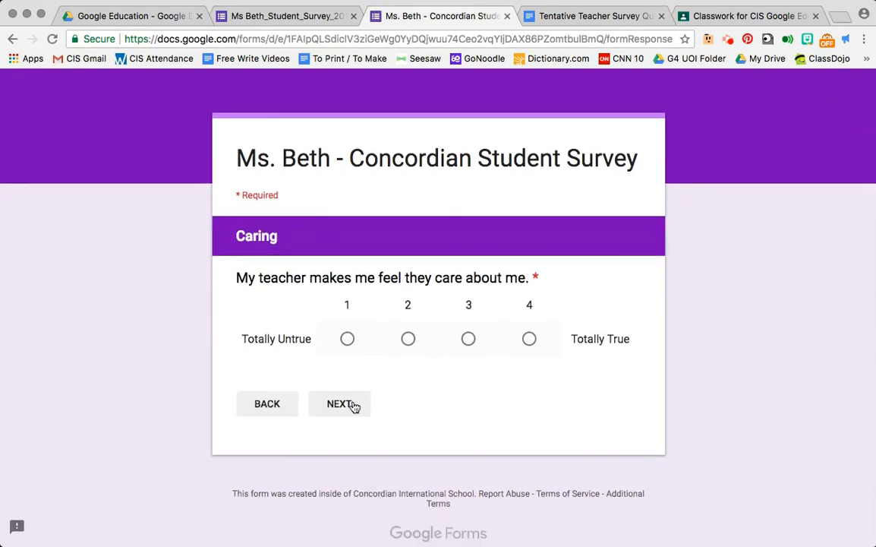
{"action": "left_click", "coordinate": [353, 405]}
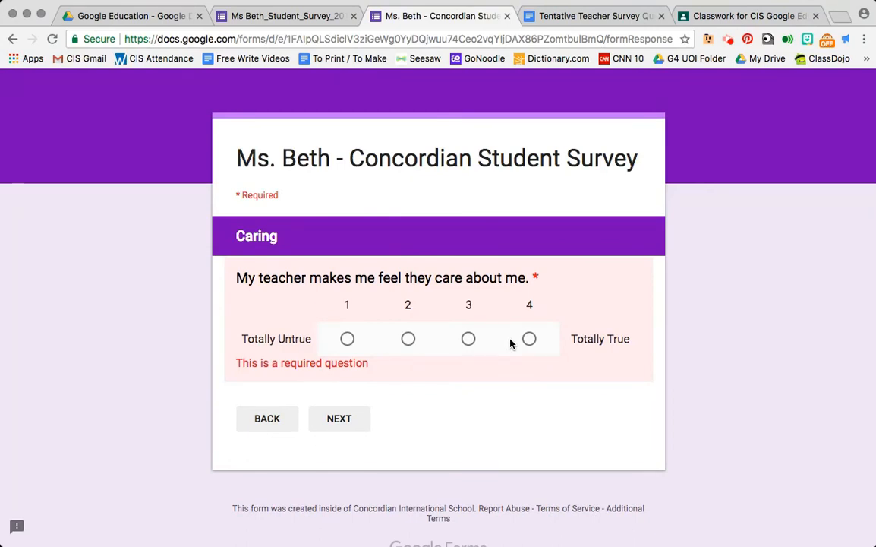
{"action": "scroll", "coordinate": [708, 260], "scroll_direction": "up", "scroll_amount": 2}
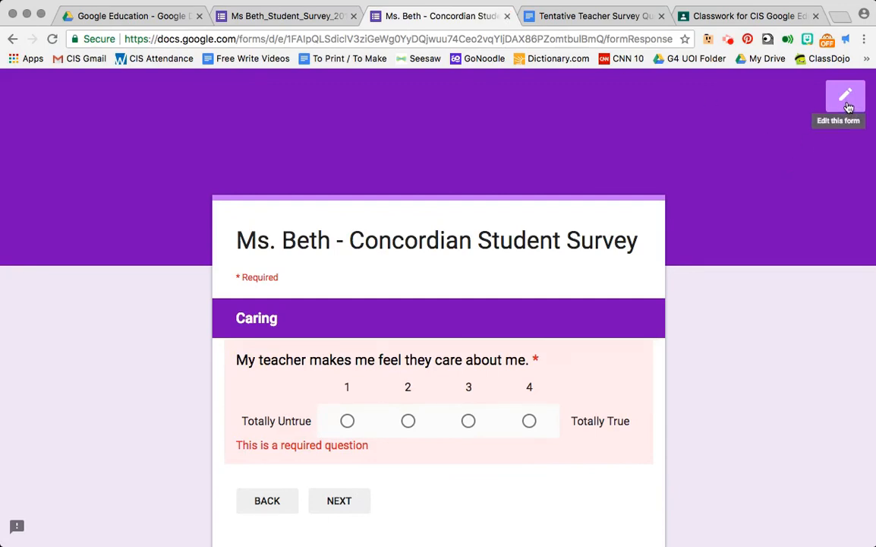
{"action": "left_click", "coordinate": [507, 16]}
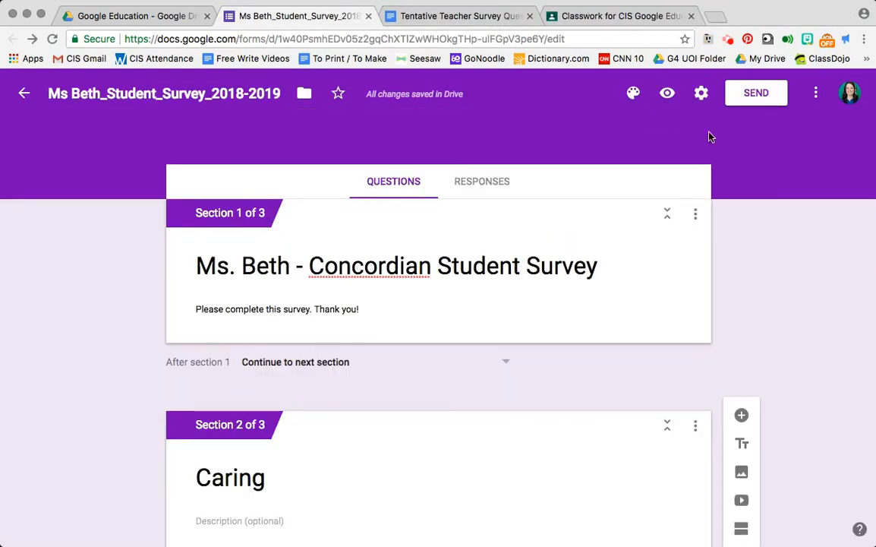
- Limit the form to 1 response per respondent and save the settings
{"action": "left_click", "coordinate": [702, 97]}
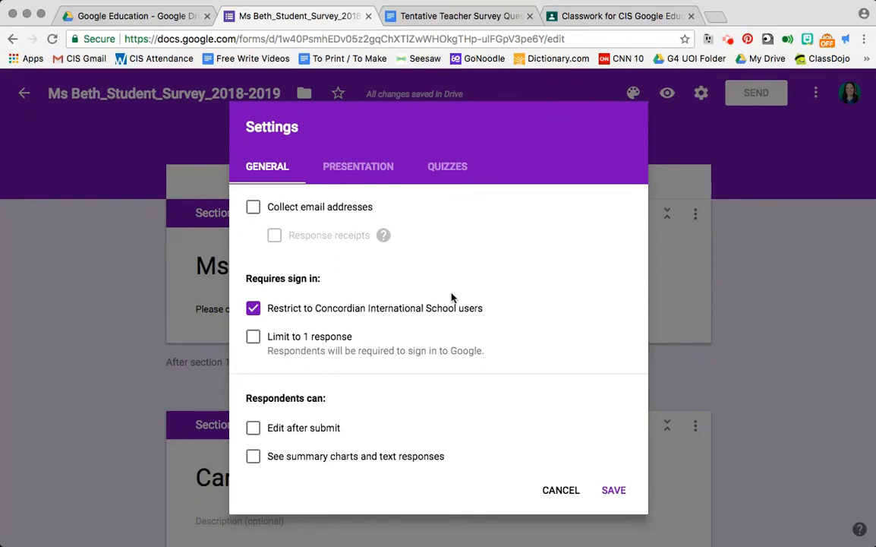
{"action": "left_click", "coordinate": [254, 338]}
{"action": "left_click", "coordinate": [612, 489]}
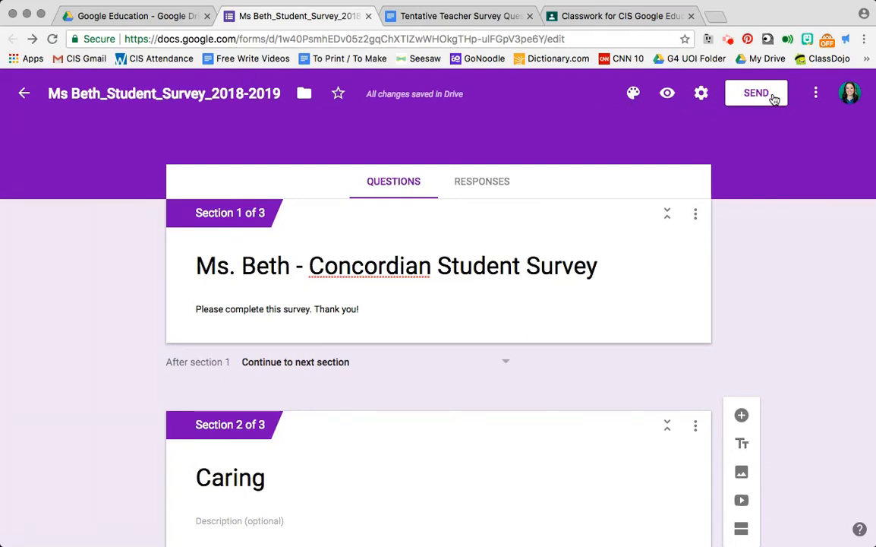
{"action": "left_click", "coordinate": [816, 94]}
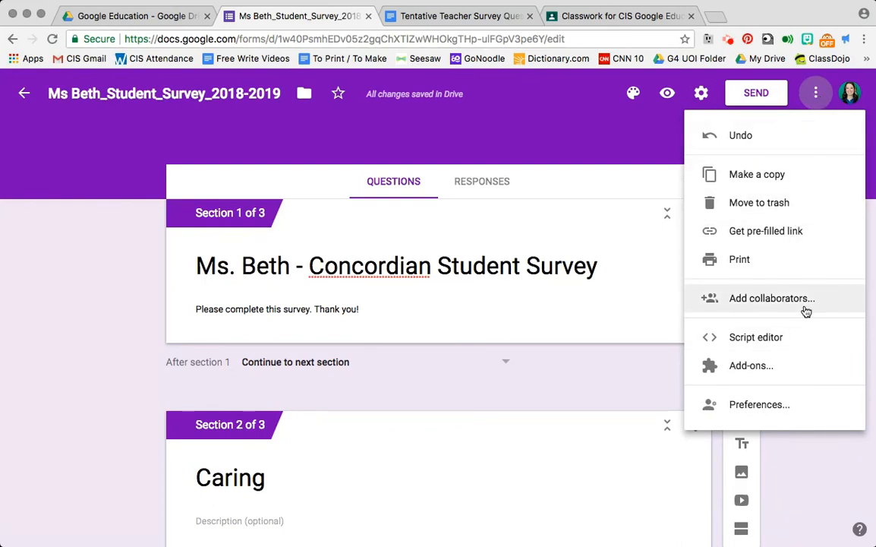
{"action": "left_click", "coordinate": [632, 156]}
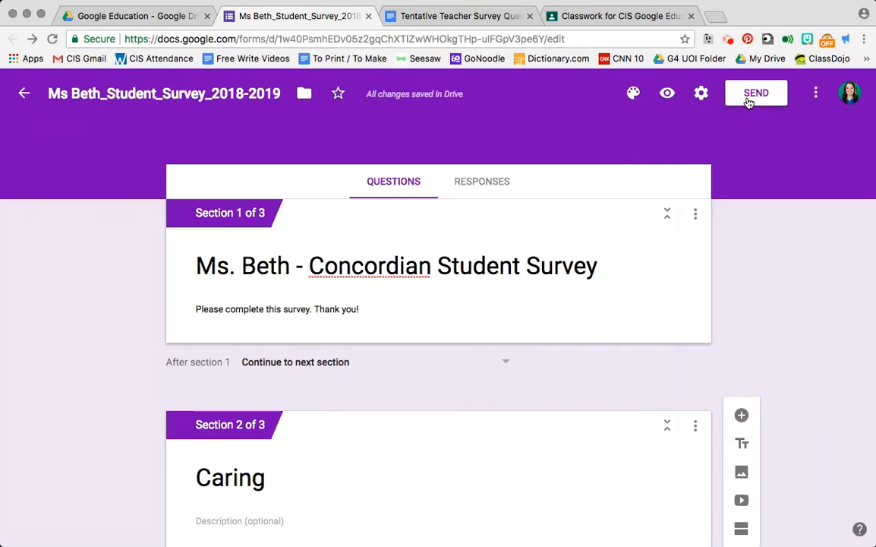
- Choose to send the form by link and shorten its URL
{"action": "left_click", "coordinate": [749, 99]}
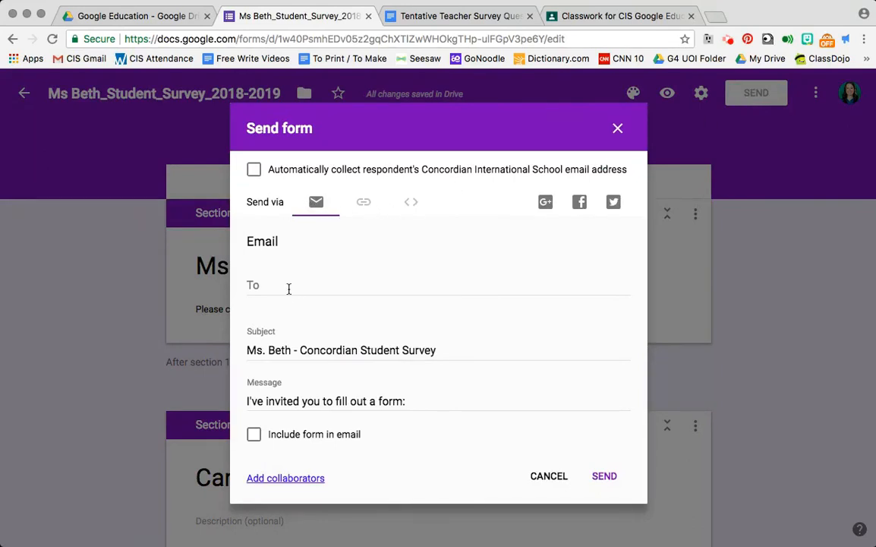
{"action": "left_click", "coordinate": [363, 203]}
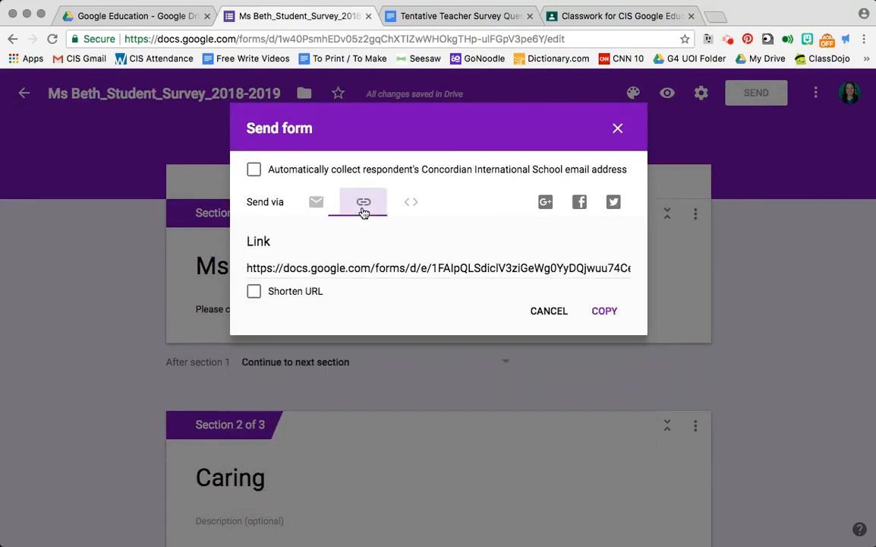
{"action": "left_click", "coordinate": [363, 268]}
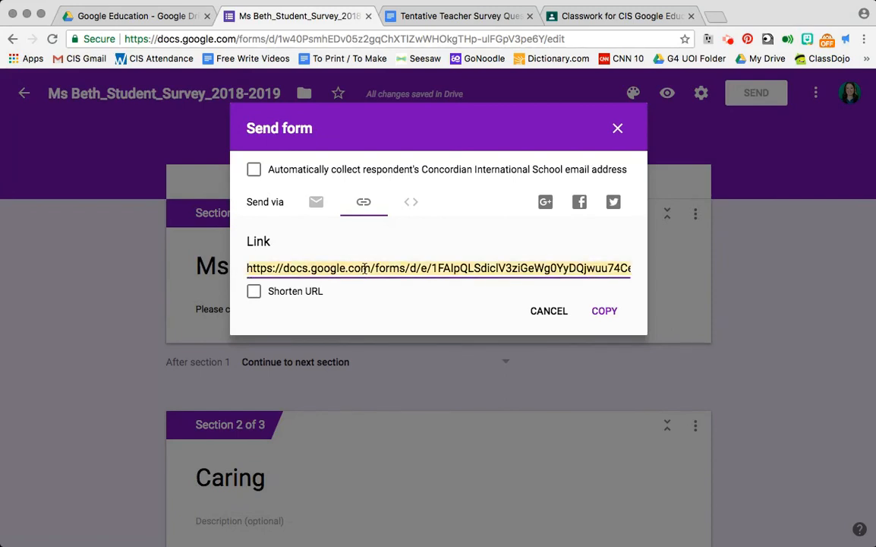
{"action": "left_click", "coordinate": [253, 294]}
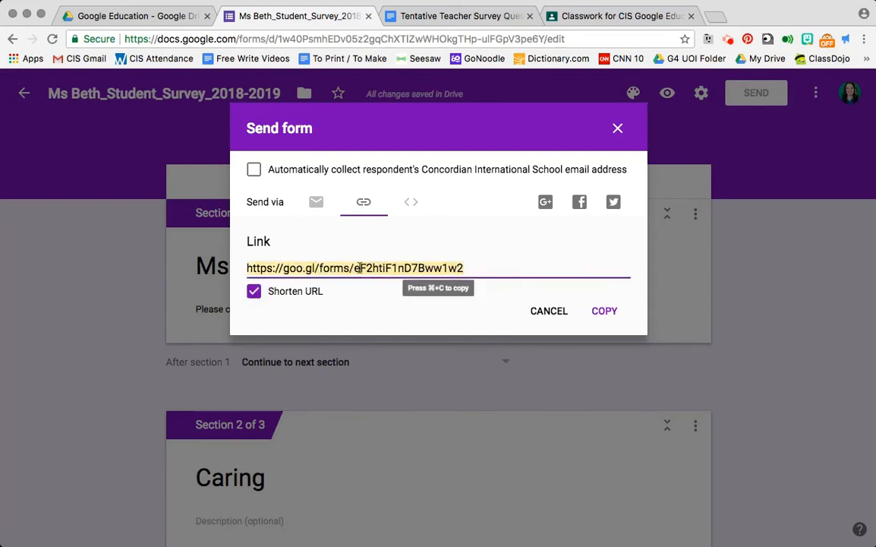